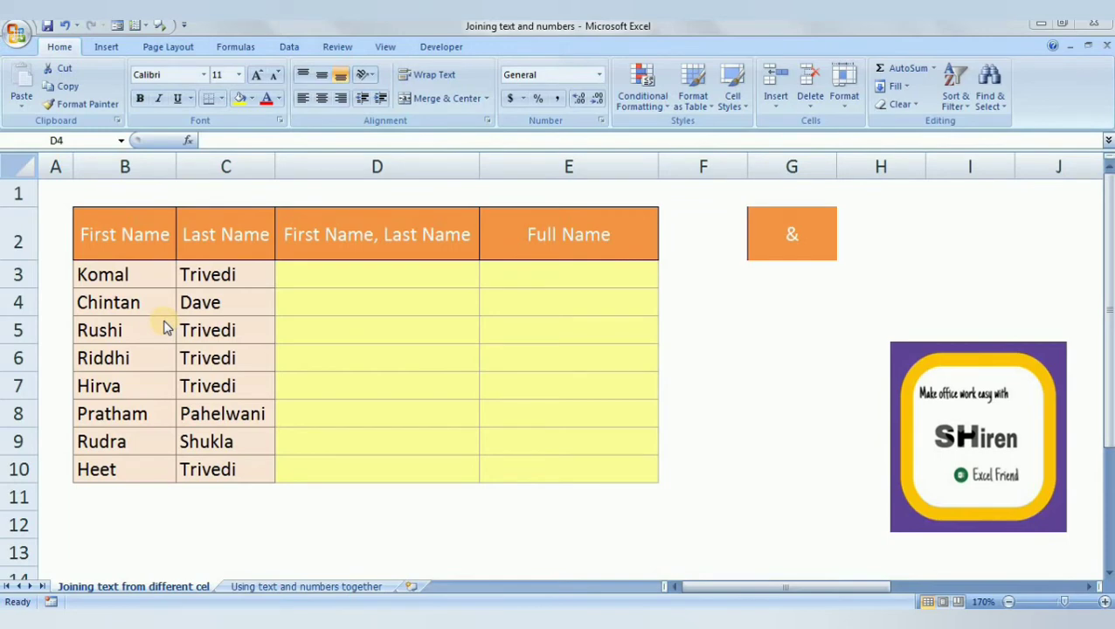
pyautogui.click(786, 244)
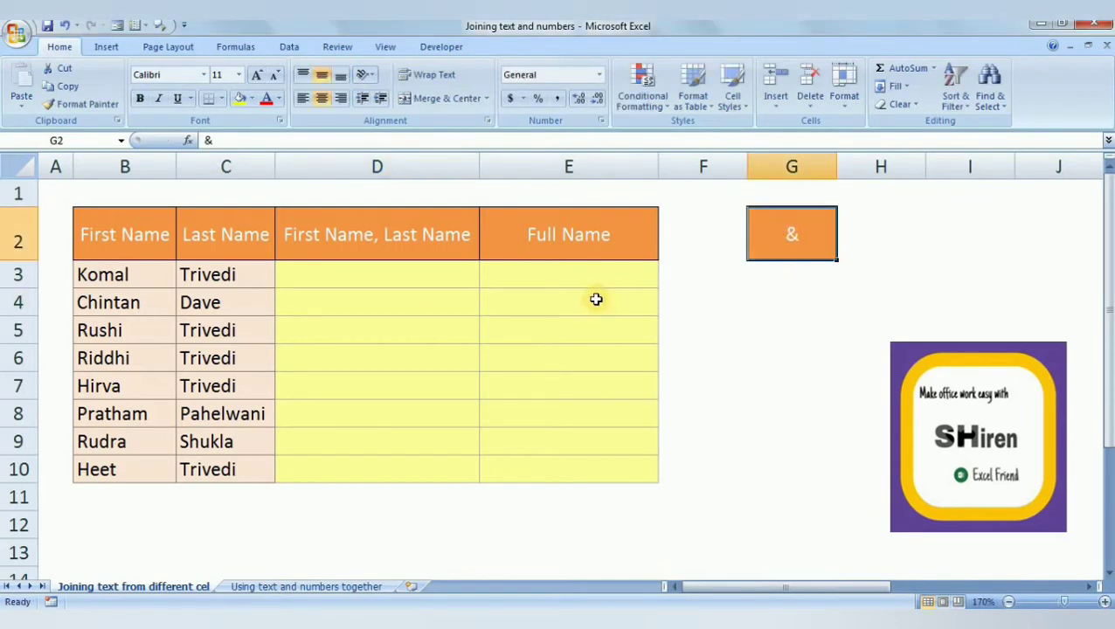
pyautogui.click(425, 278)
pyautogui.write('=')
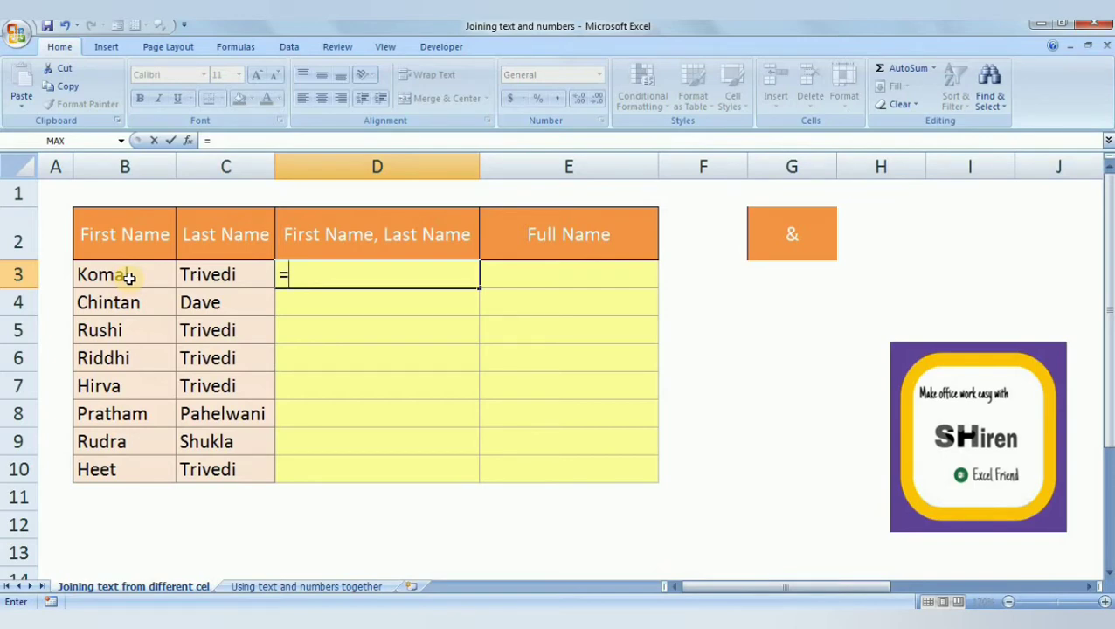
pyautogui.click(128, 276)
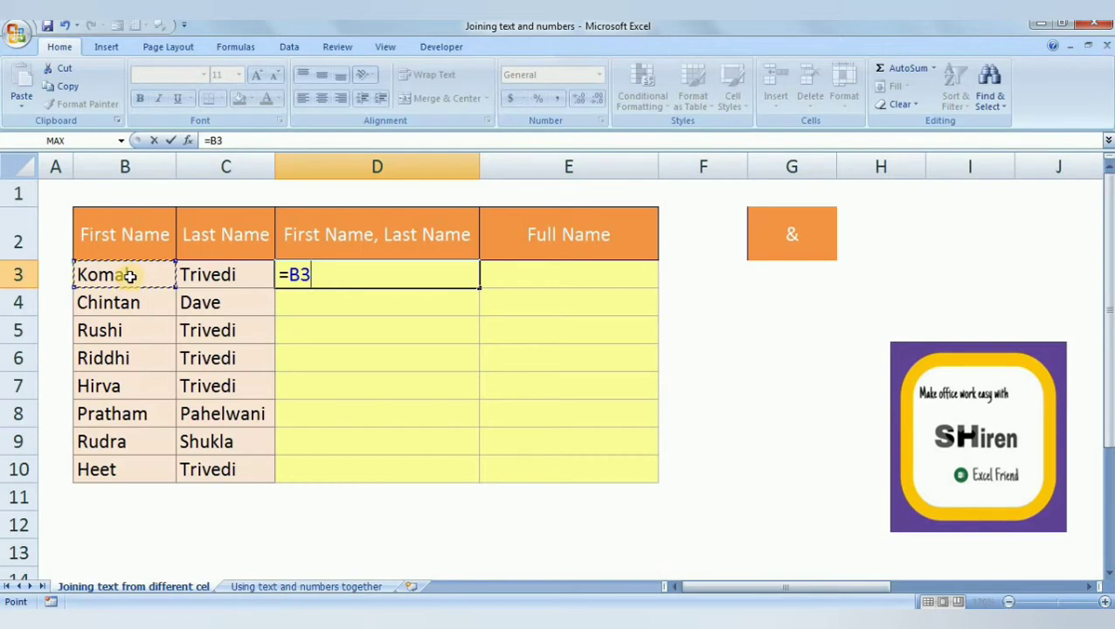
pyautogui.write('&')
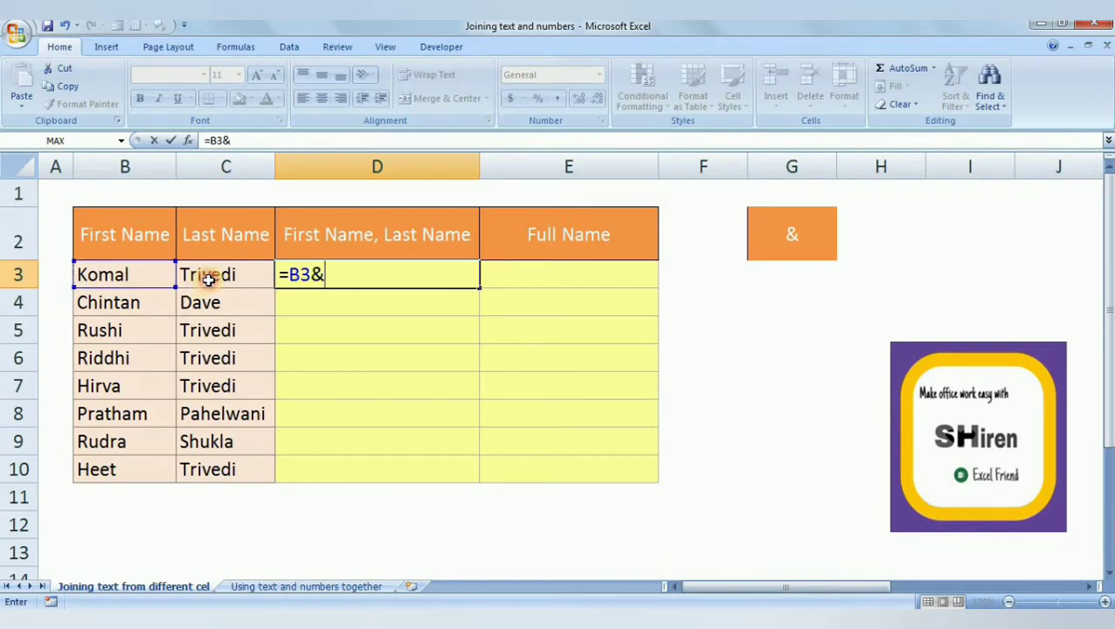
pyautogui.click(208, 278)
pyautogui.press('Return')
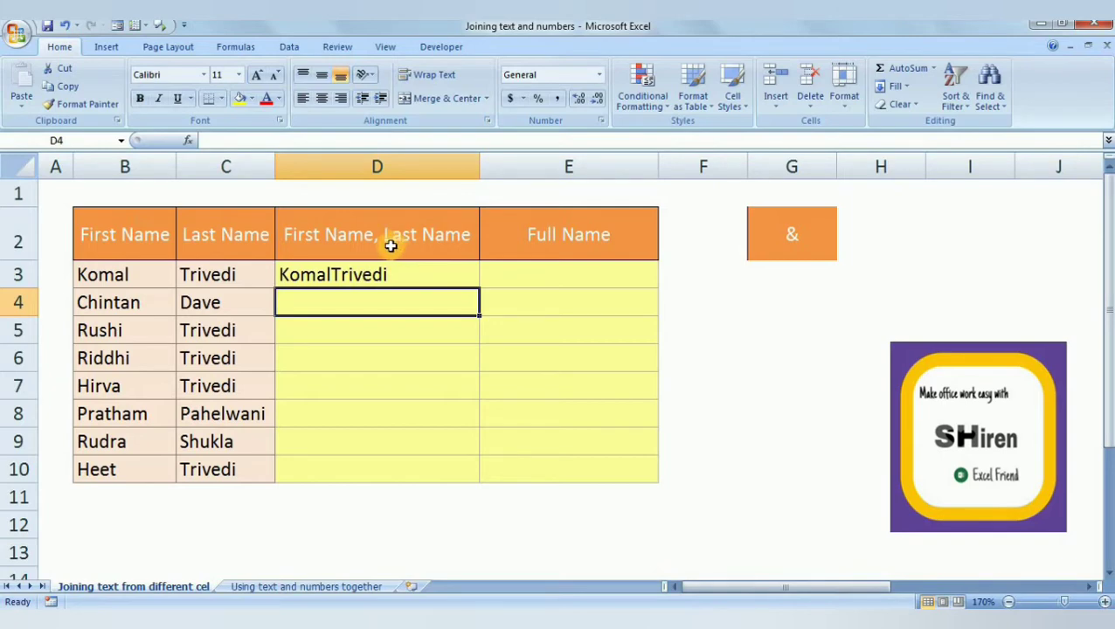
pyautogui.click(343, 274)
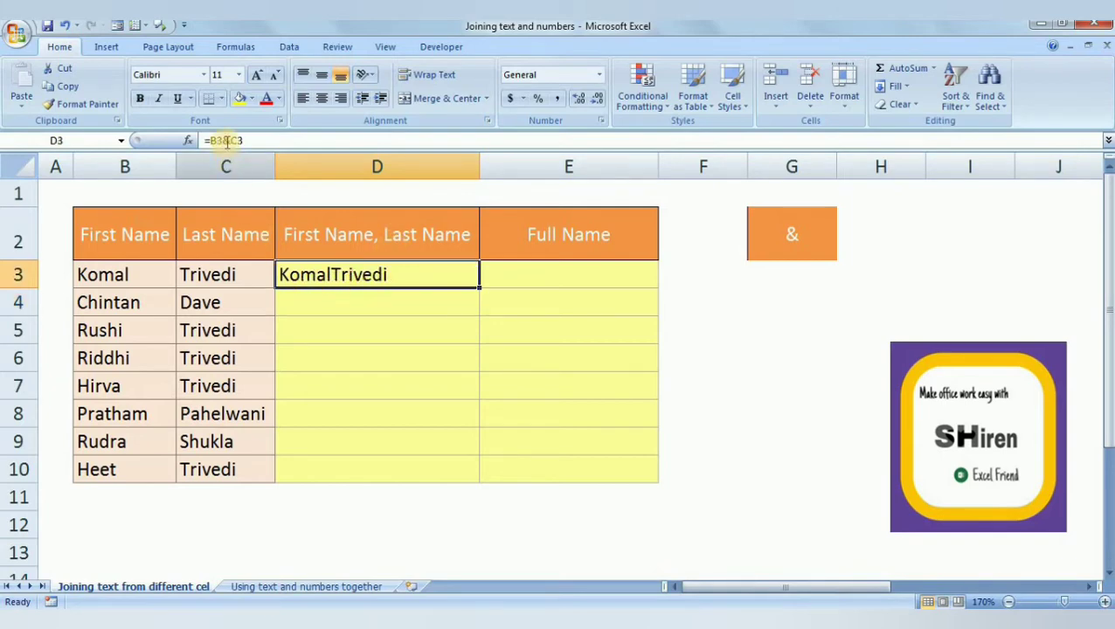
pyautogui.click(230, 140)
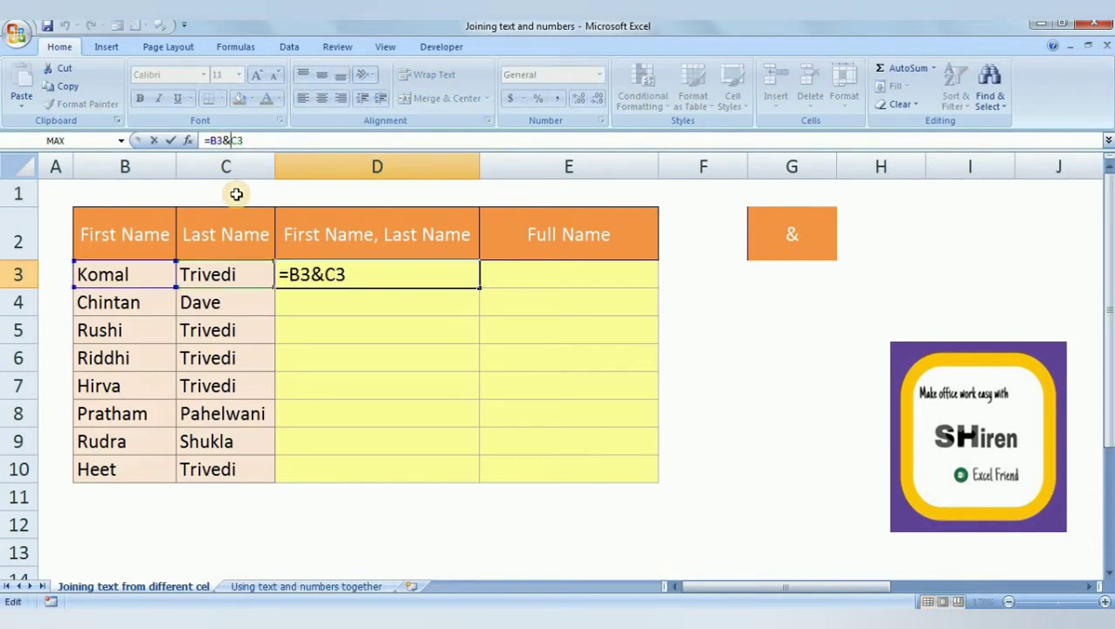
pyautogui.write('"')
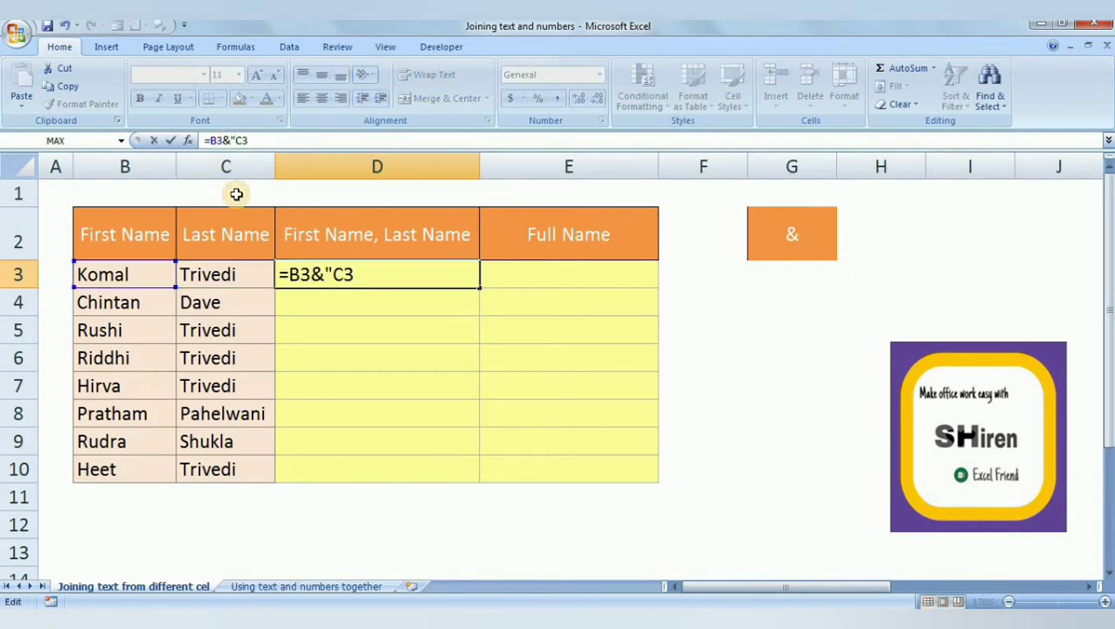
pyautogui.write(',')
pyautogui.write('"')
pyautogui.write('&')
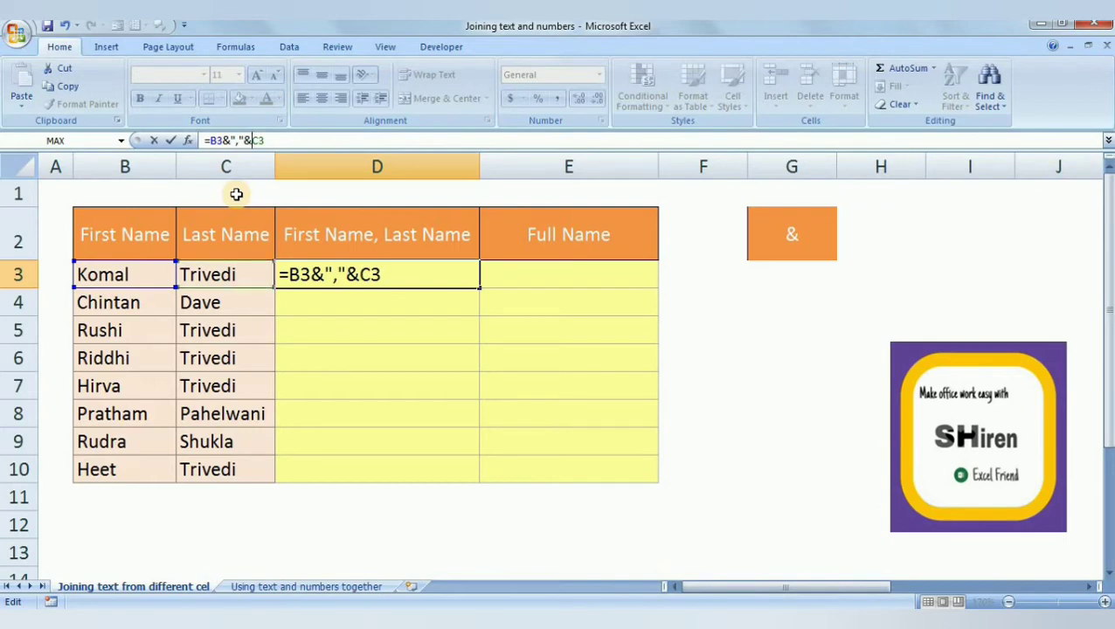
pyautogui.press('Return')
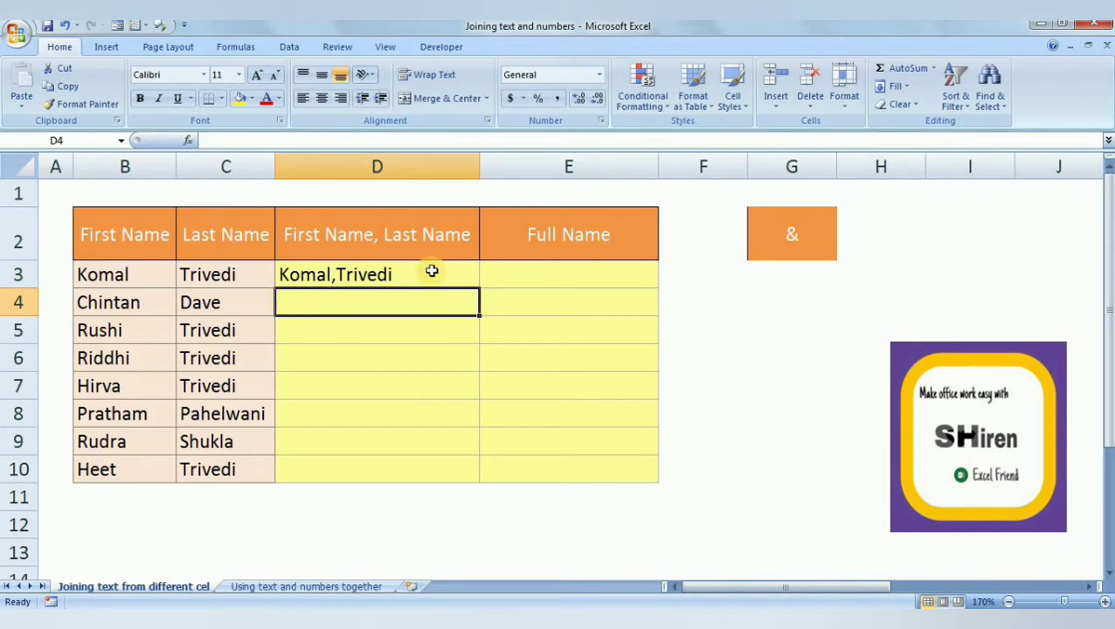
# Enter =B3&" "&C3 in E3 to build the space-separated full name.
pyautogui.click(517, 276)
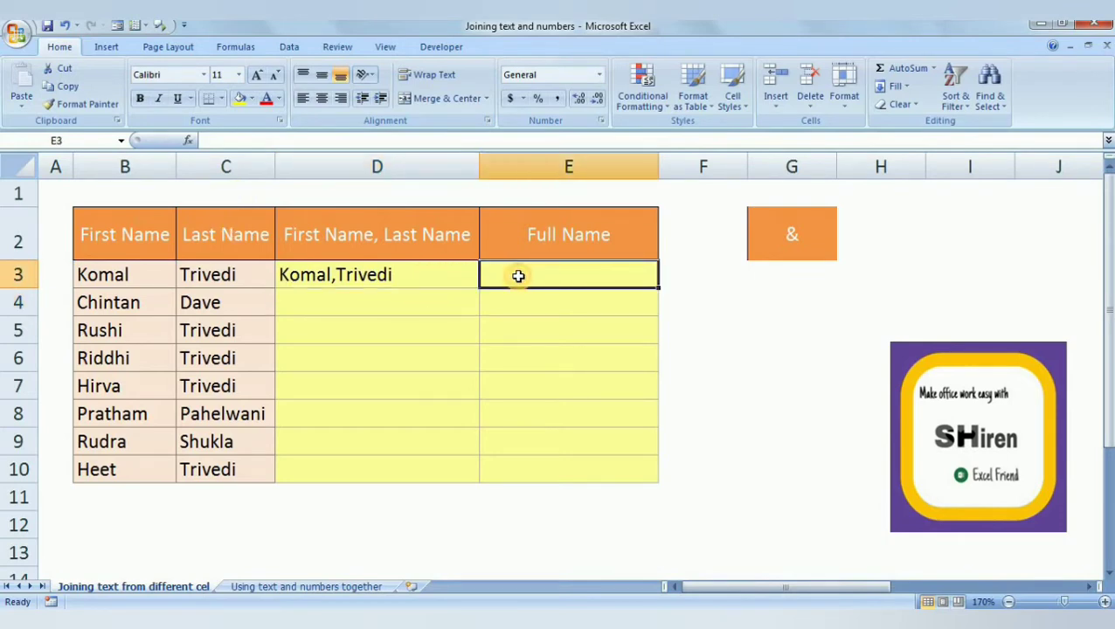
pyautogui.write('=')
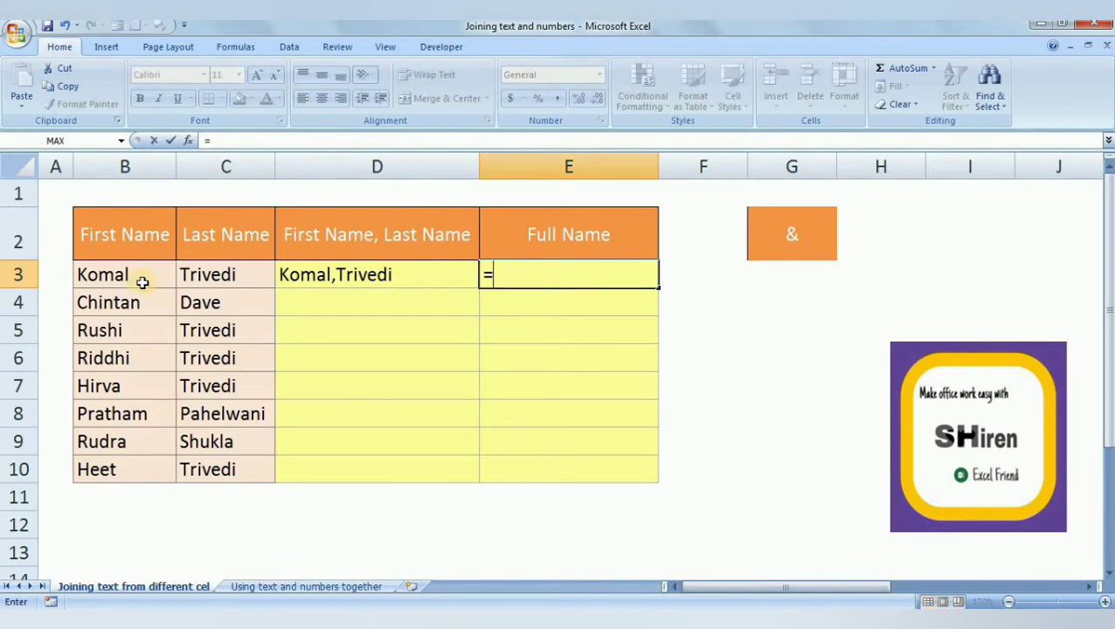
pyautogui.click(142, 282)
pyautogui.write('&')
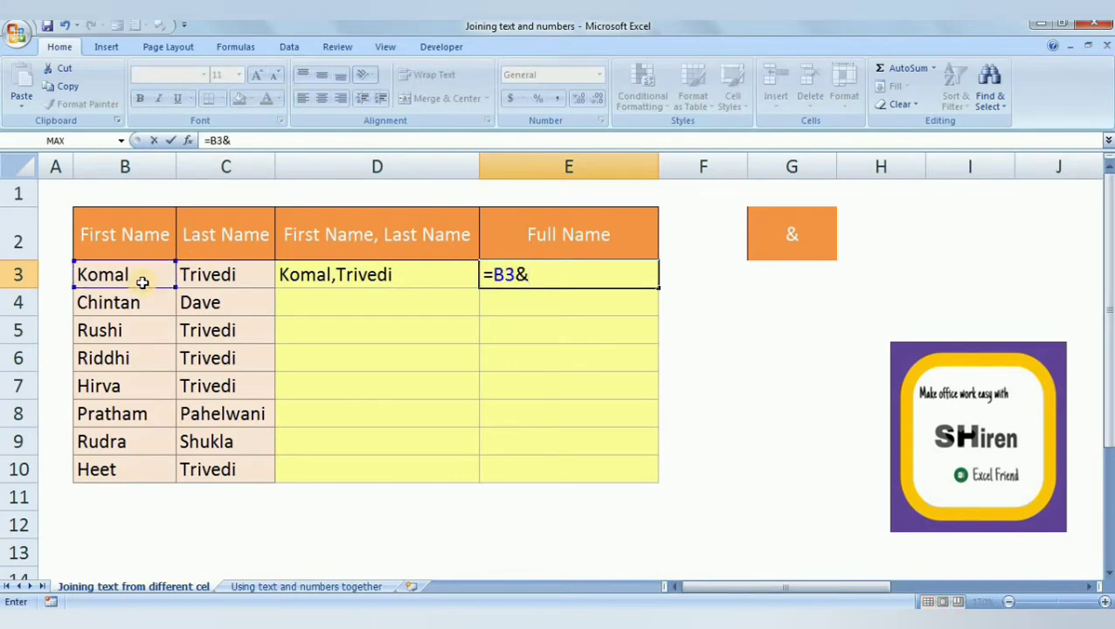
pyautogui.write('"')
pyautogui.write(' "')
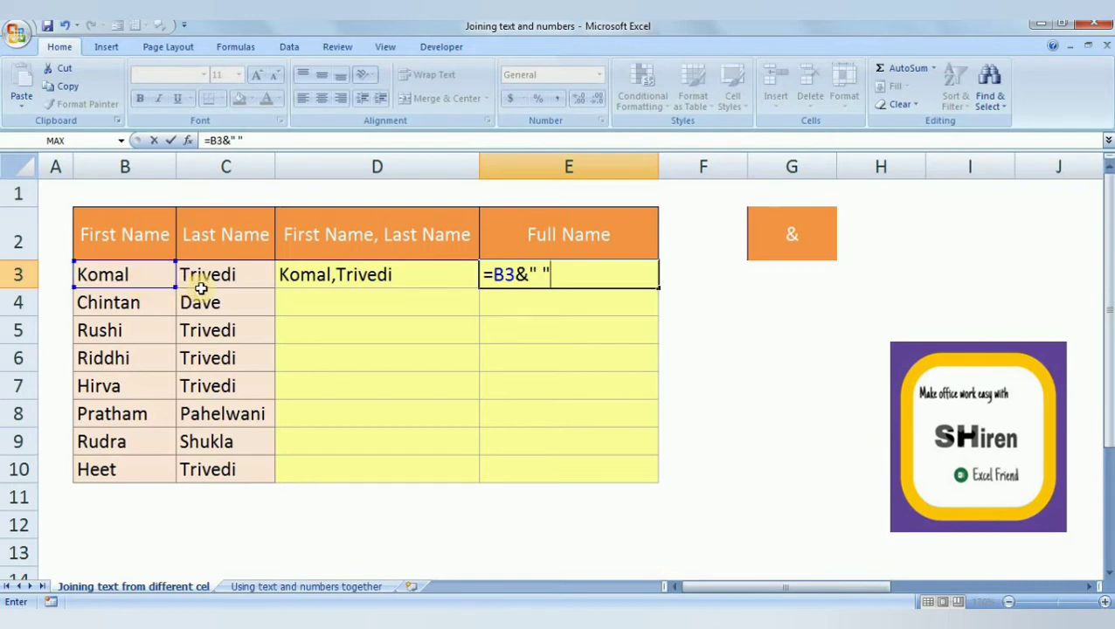
pyautogui.write('&')
pyautogui.click(232, 278)
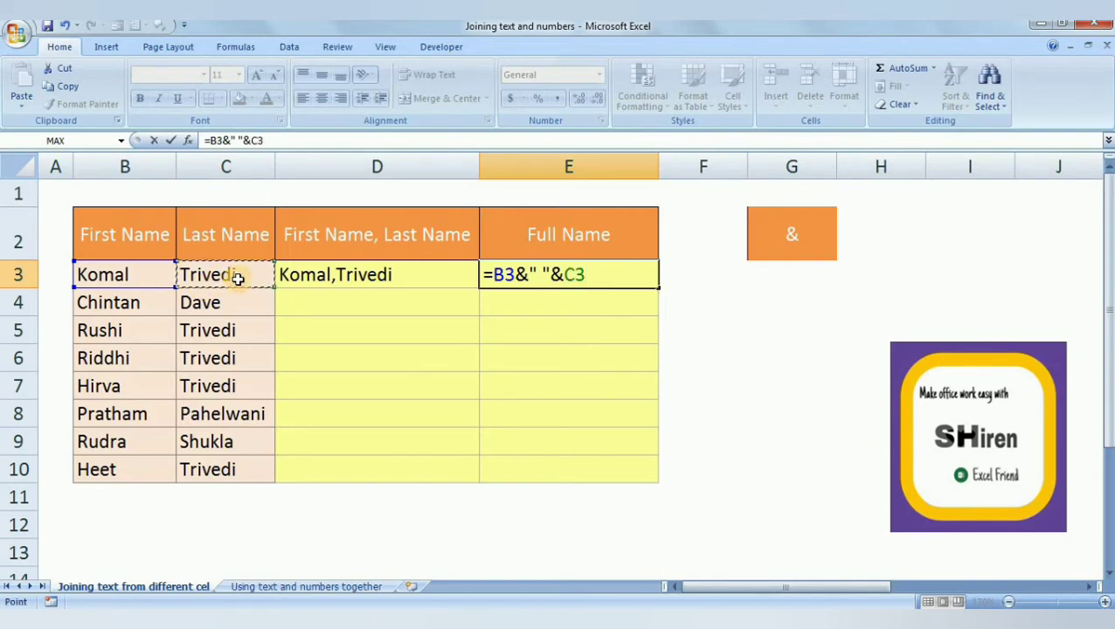
pyautogui.press('Return')
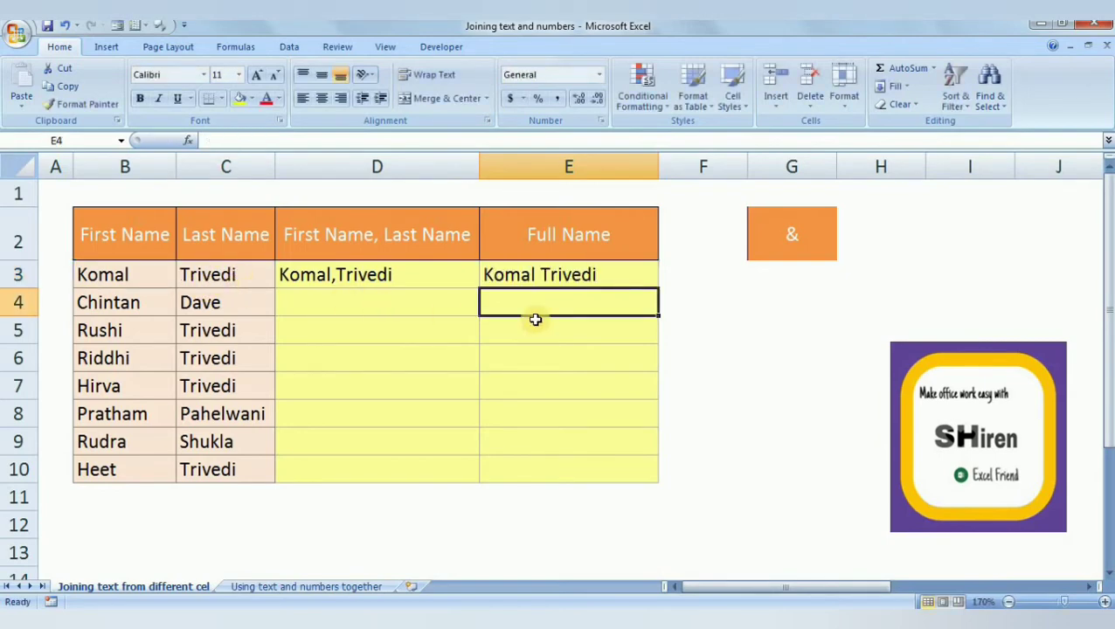
pyautogui.doubleClick(581, 276)
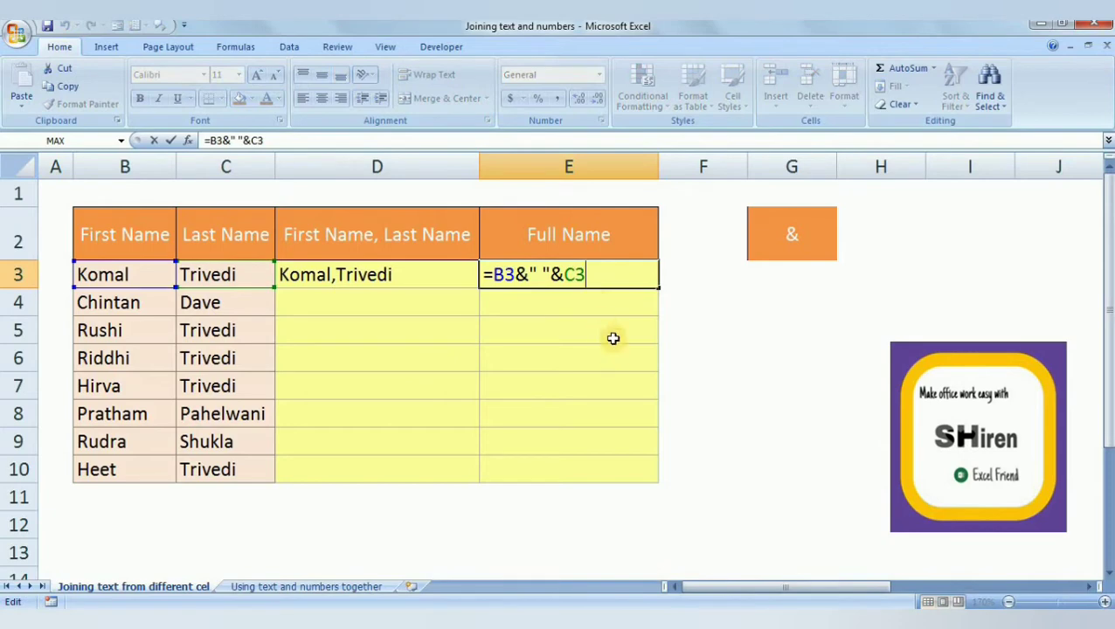
pyautogui.click(610, 294)
# Fill the E3 and D3 formulas down to row 10 for all eight people.
pyautogui.click(629, 282)
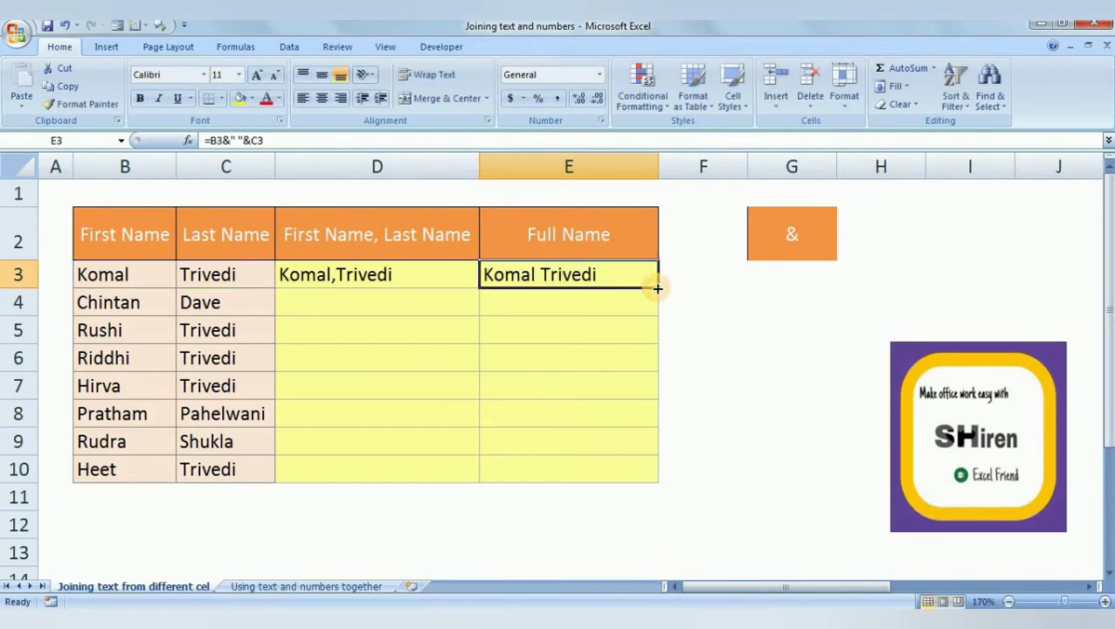
pyautogui.moveTo(657, 287); pyautogui.dragTo(659, 472)
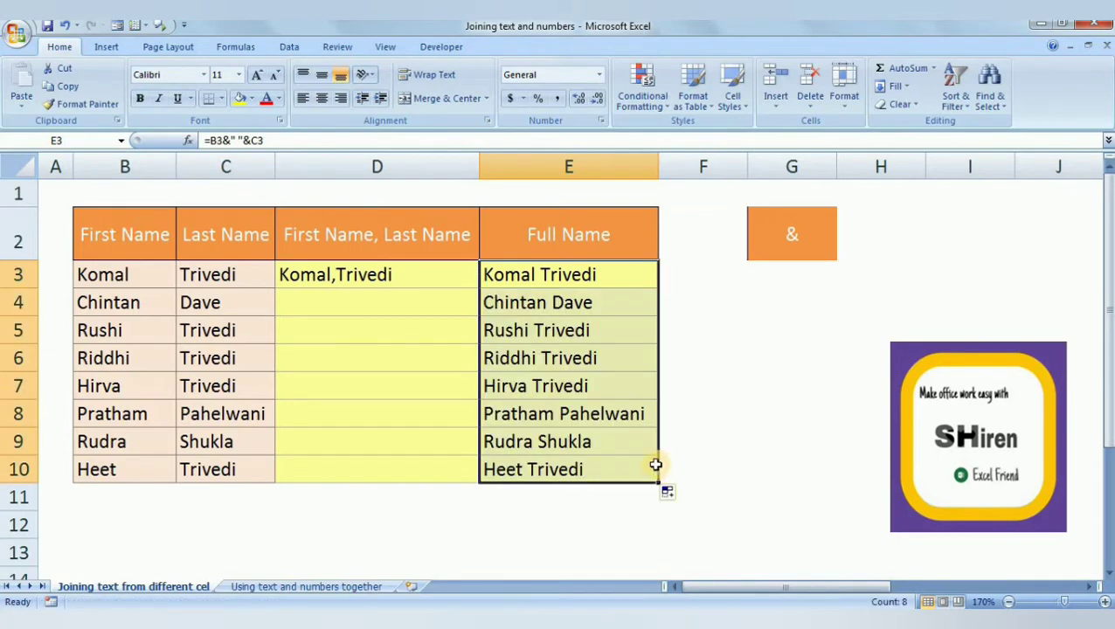
pyautogui.click(455, 280)
pyautogui.moveTo(478, 287); pyautogui.dragTo(474, 454)
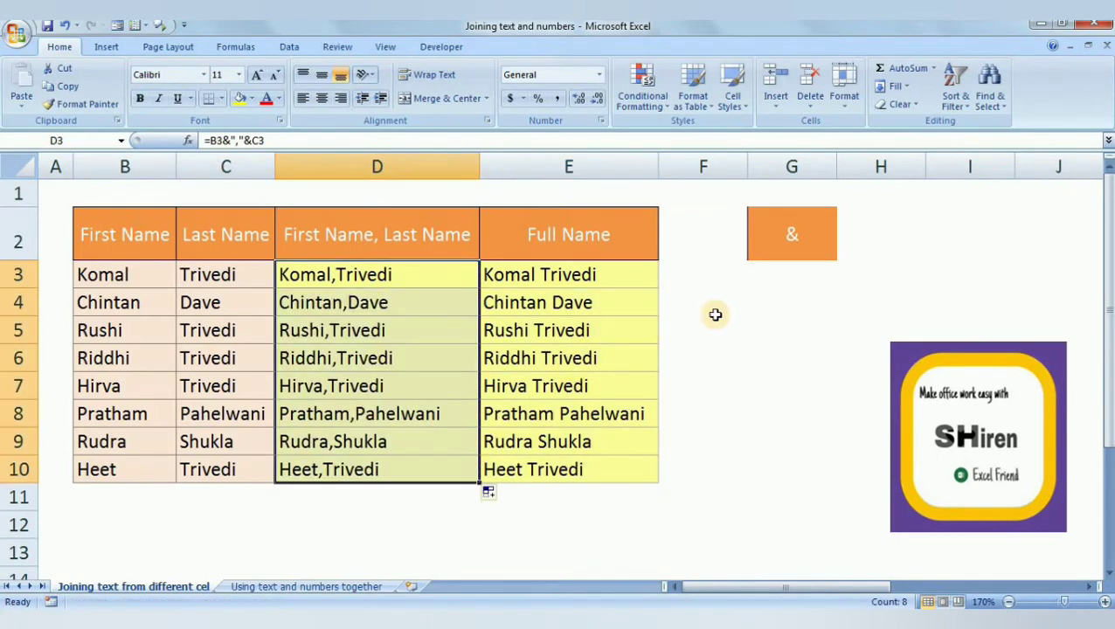
pyautogui.click(715, 315)
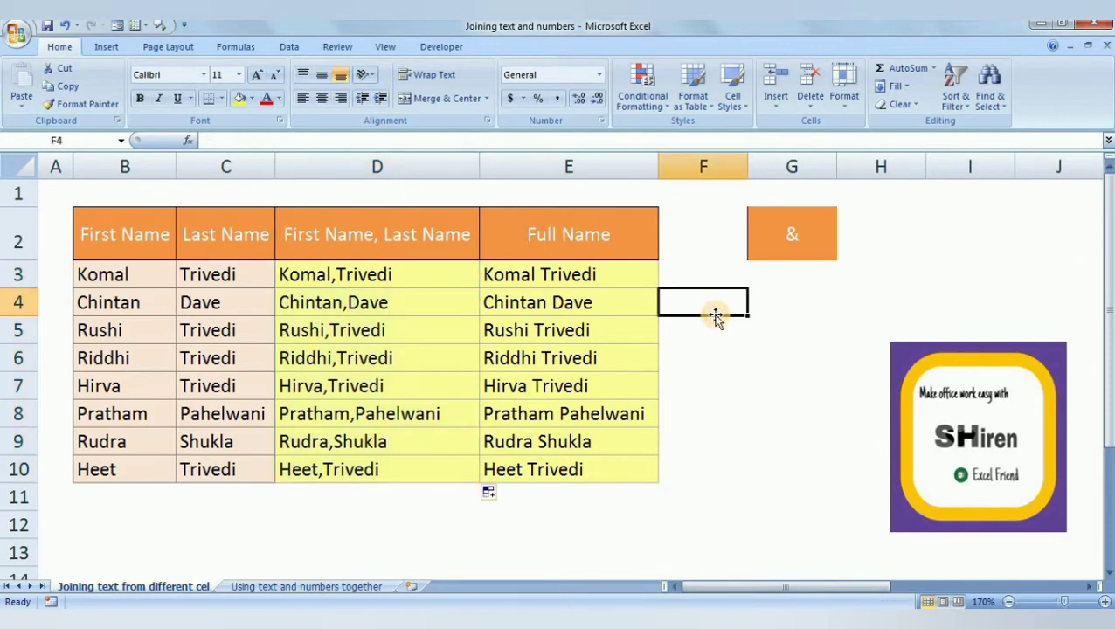
# Go to the 'Using text and numbers together' sheet and inspect =TODAY() in M3 and =NOW() in M4.
pyautogui.click(355, 588)
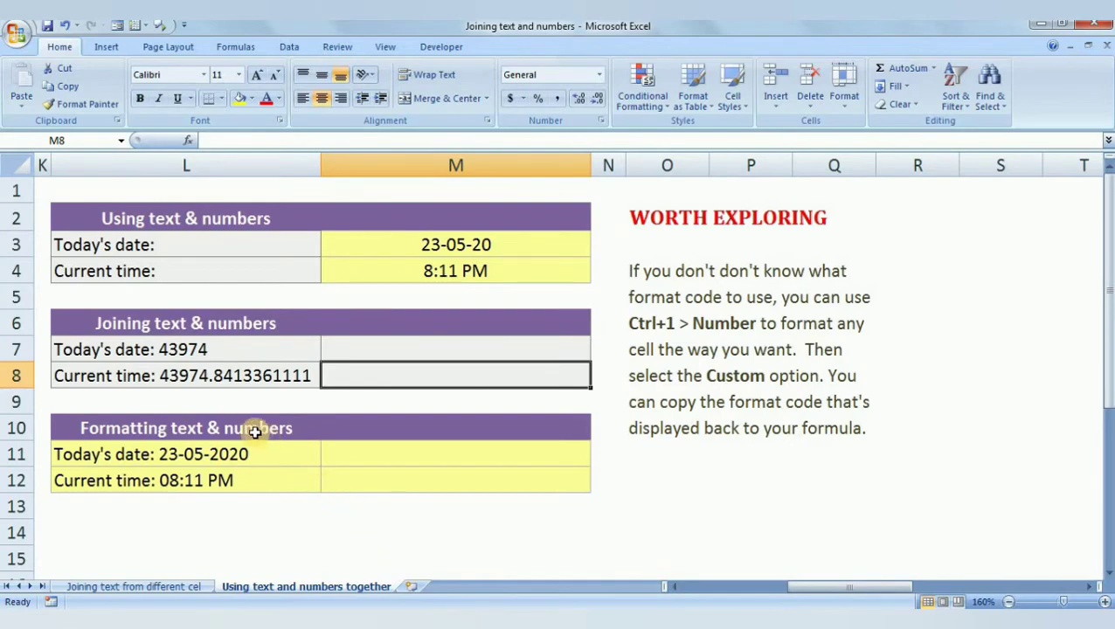
pyautogui.click(231, 248)
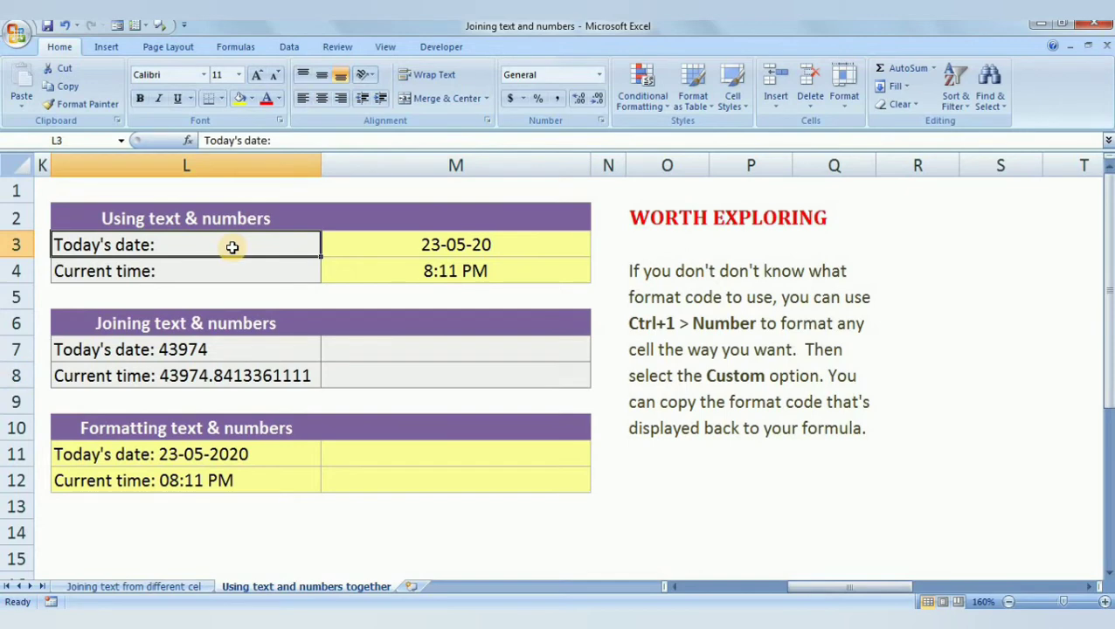
pyautogui.click(364, 252)
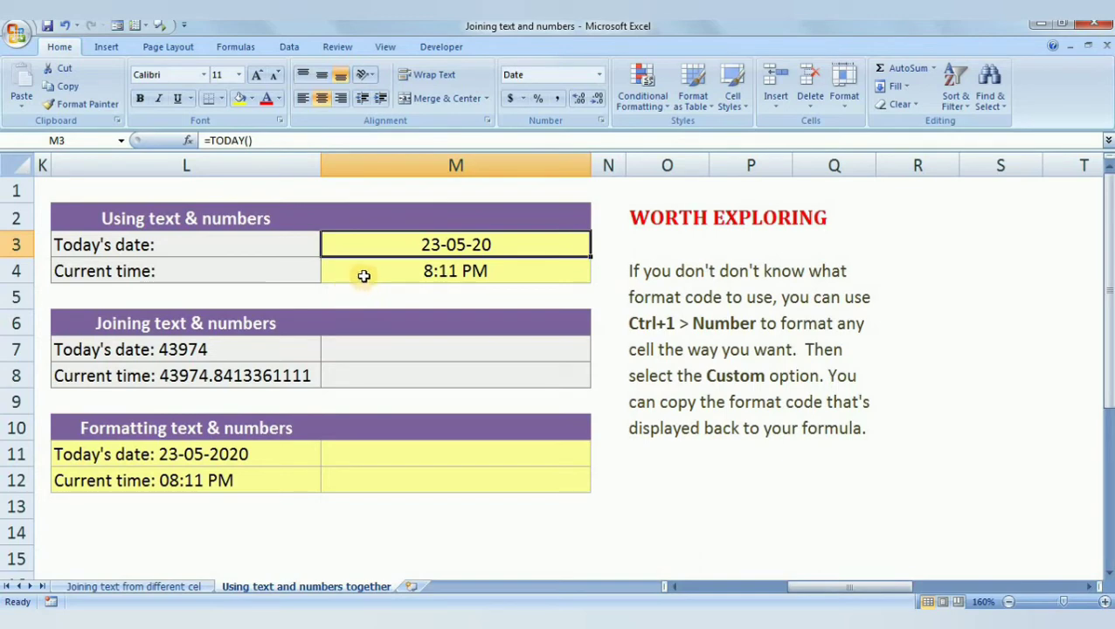
pyautogui.click(374, 266)
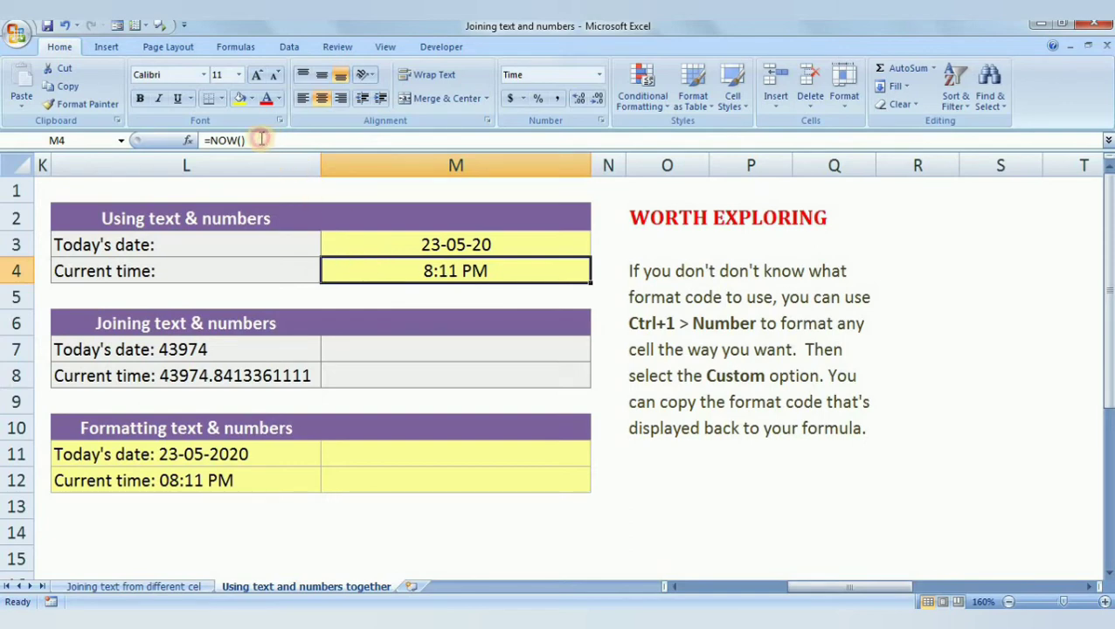
pyautogui.moveTo(254, 141); pyautogui.dragTo(177, 143)
pyautogui.click(172, 140)
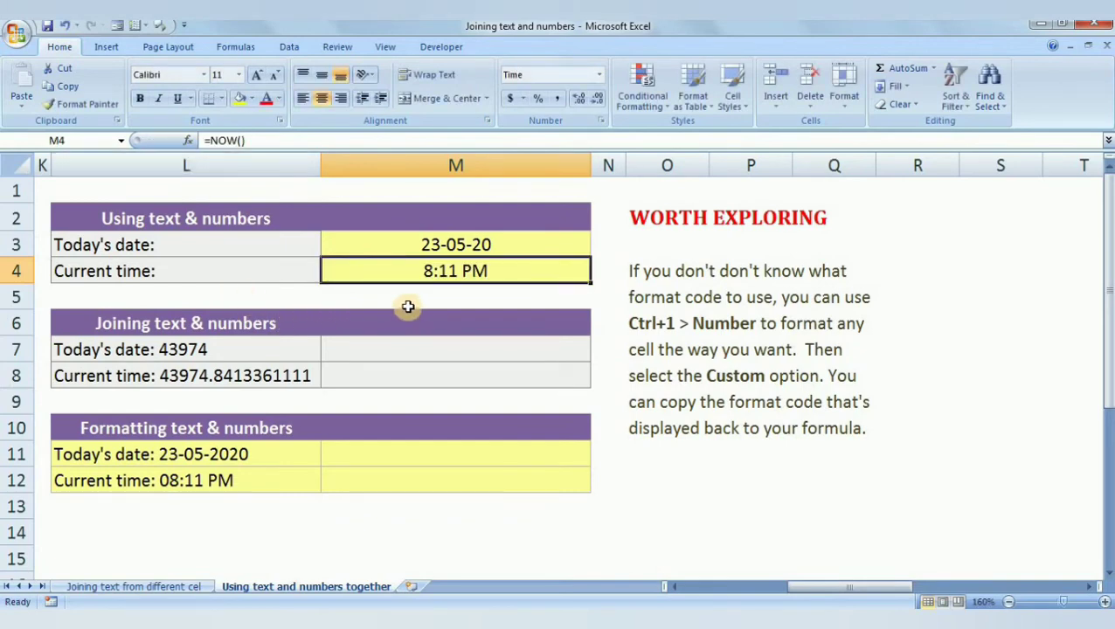
pyautogui.click(250, 166)
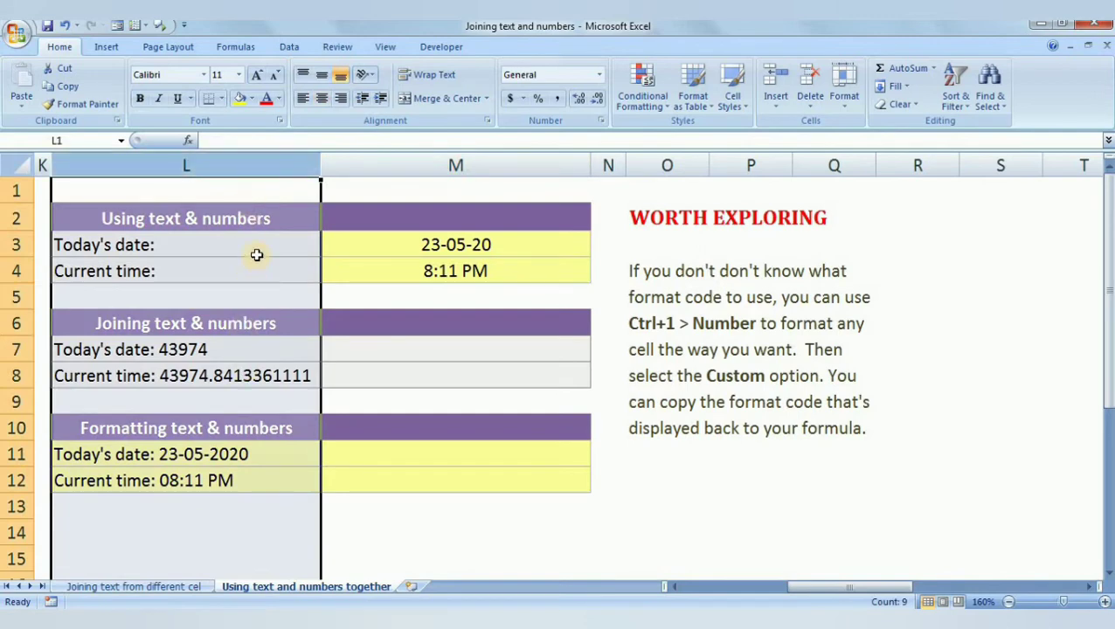
pyautogui.click(360, 245)
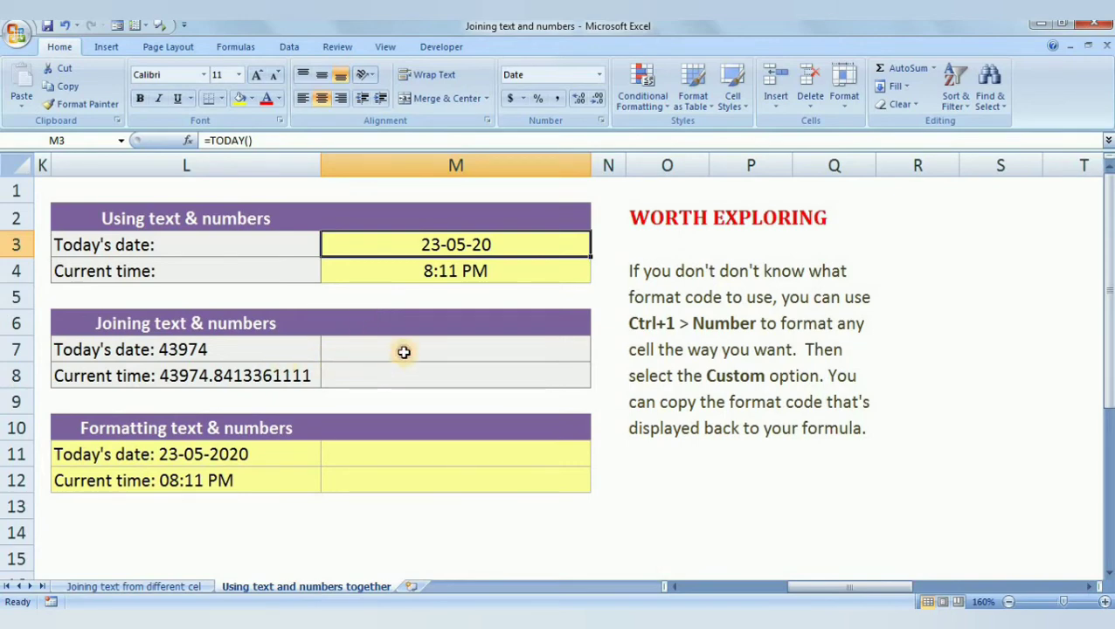
# Enter =L3&" "&M3 in M7, giving 'Today's date: 43974'.
pyautogui.click(404, 352)
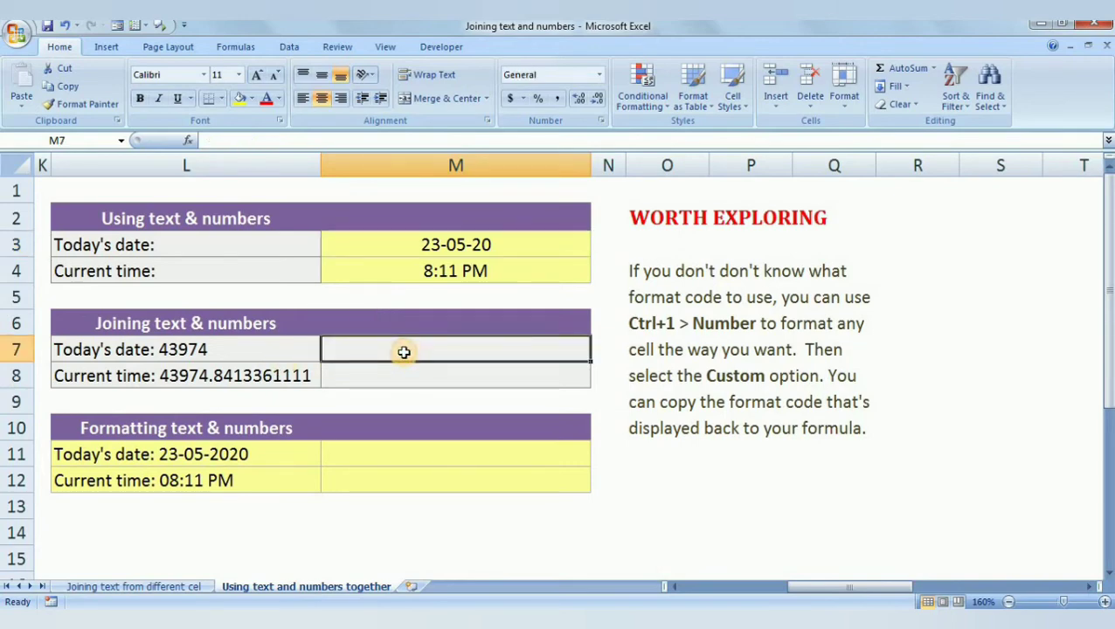
pyautogui.write('=')
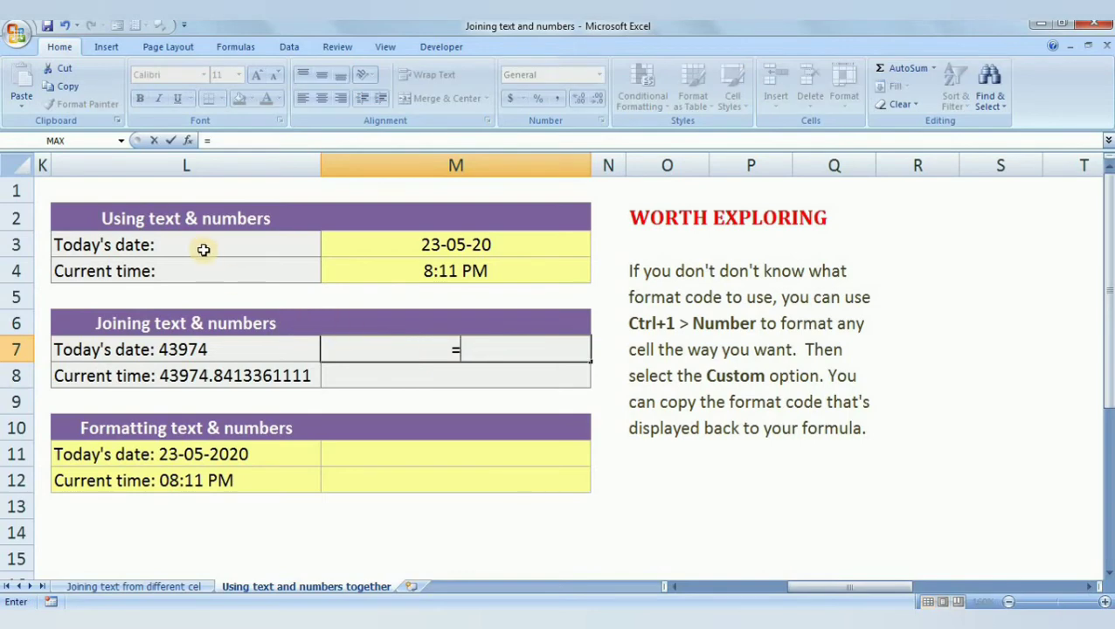
pyautogui.click(201, 249)
pyautogui.write('&')
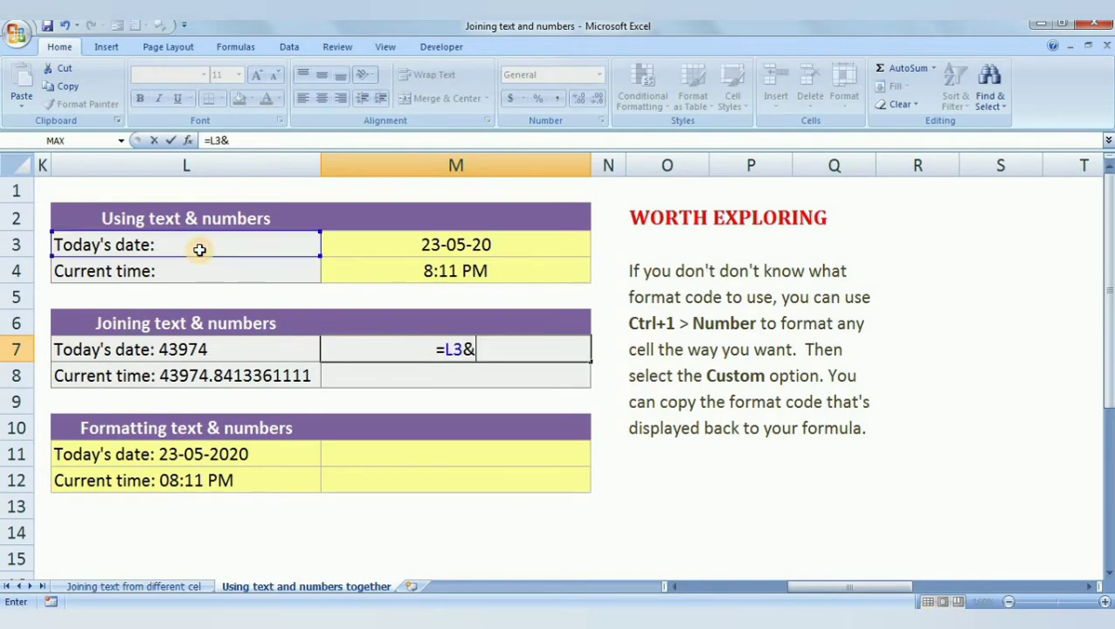
pyautogui.write('"')
pyautogui.write(' "')
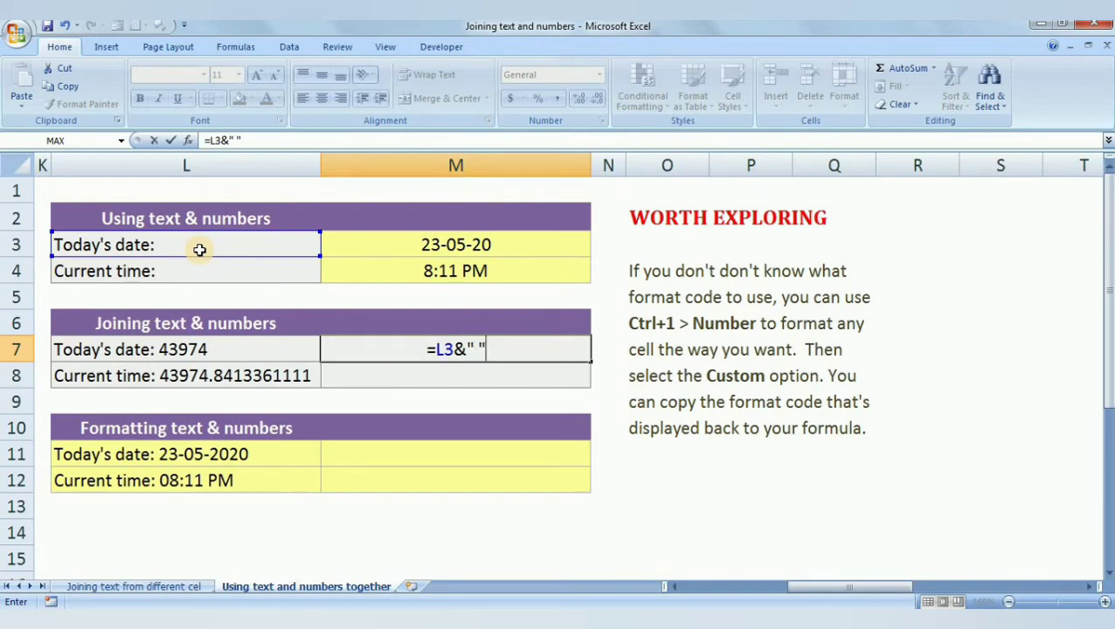
pyautogui.write('&')
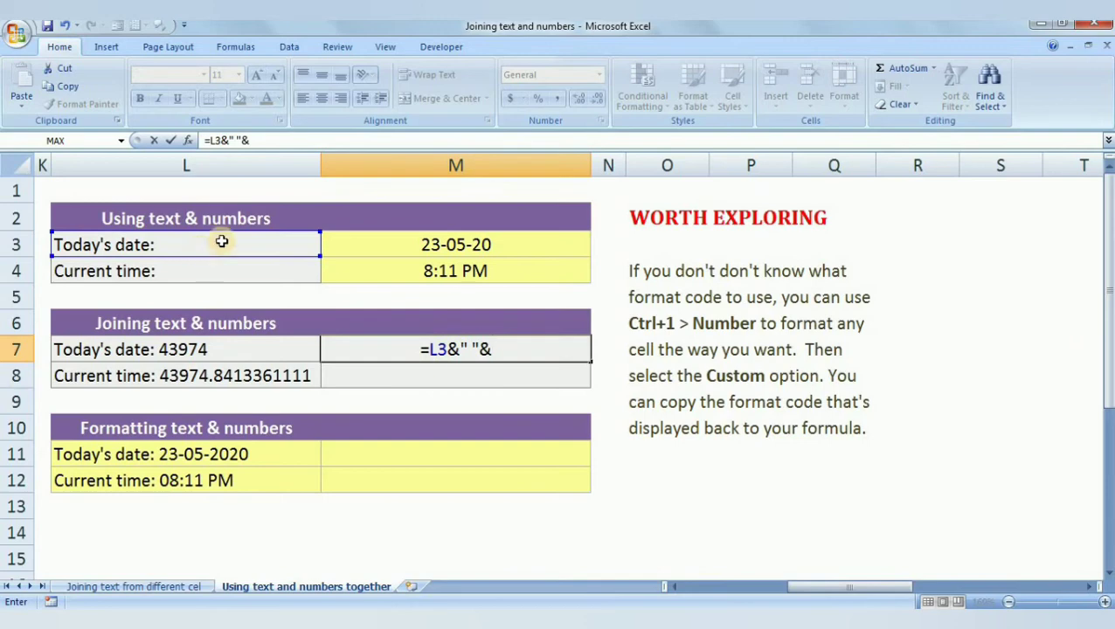
pyautogui.click(446, 246)
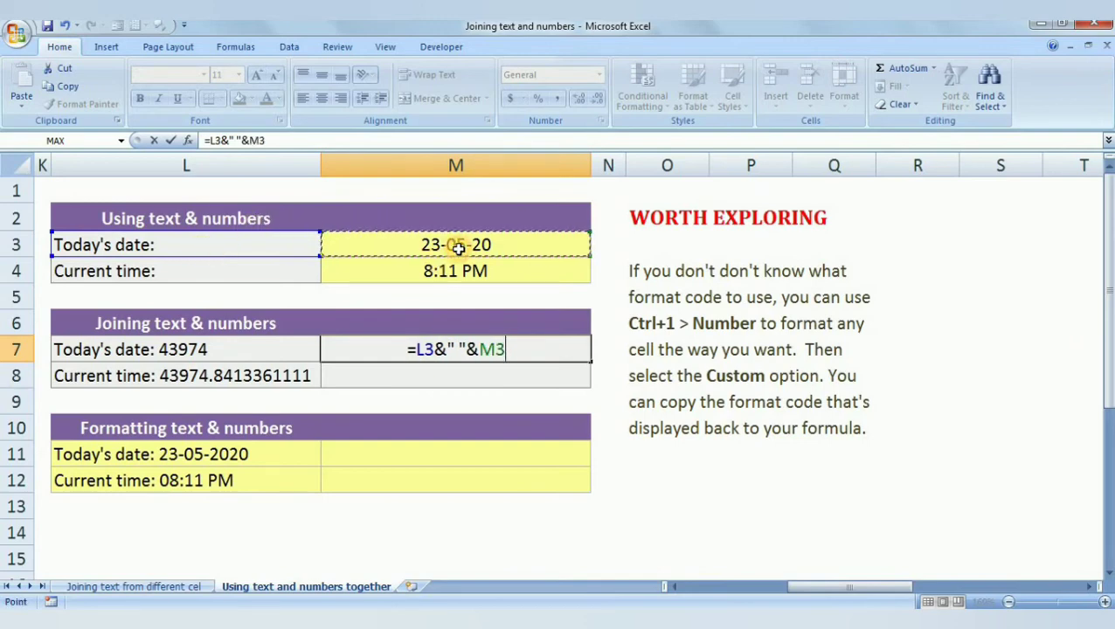
pyautogui.press('Return')
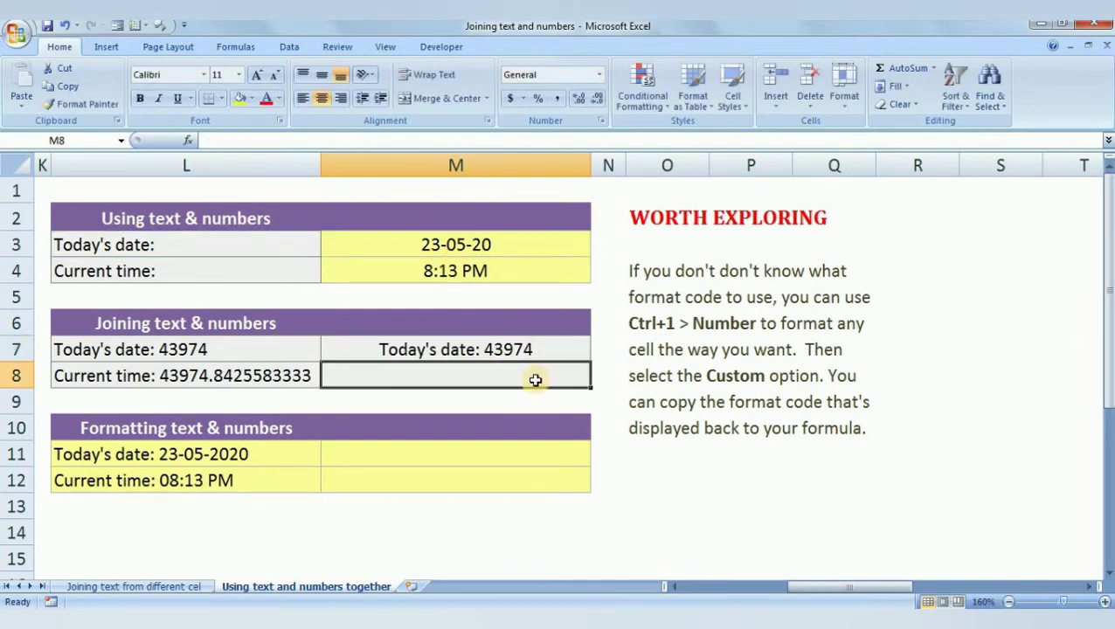
pyautogui.click(514, 349)
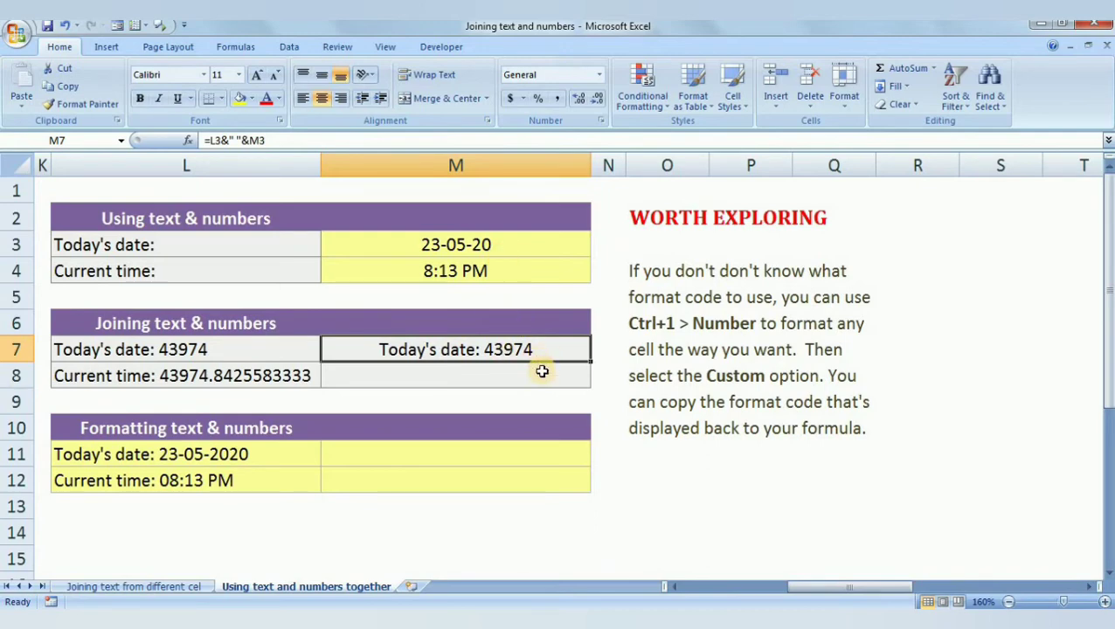
# Enter =L4&" "&M4 in M8 to join the Current time label with its raw value.
pyautogui.click(541, 374)
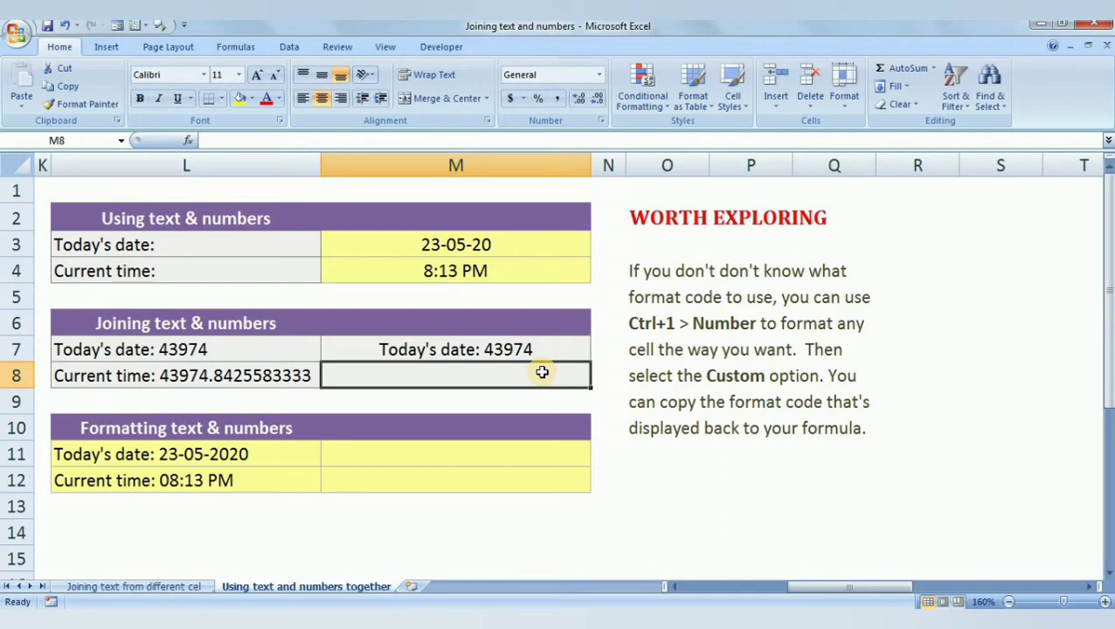
pyautogui.write('=')
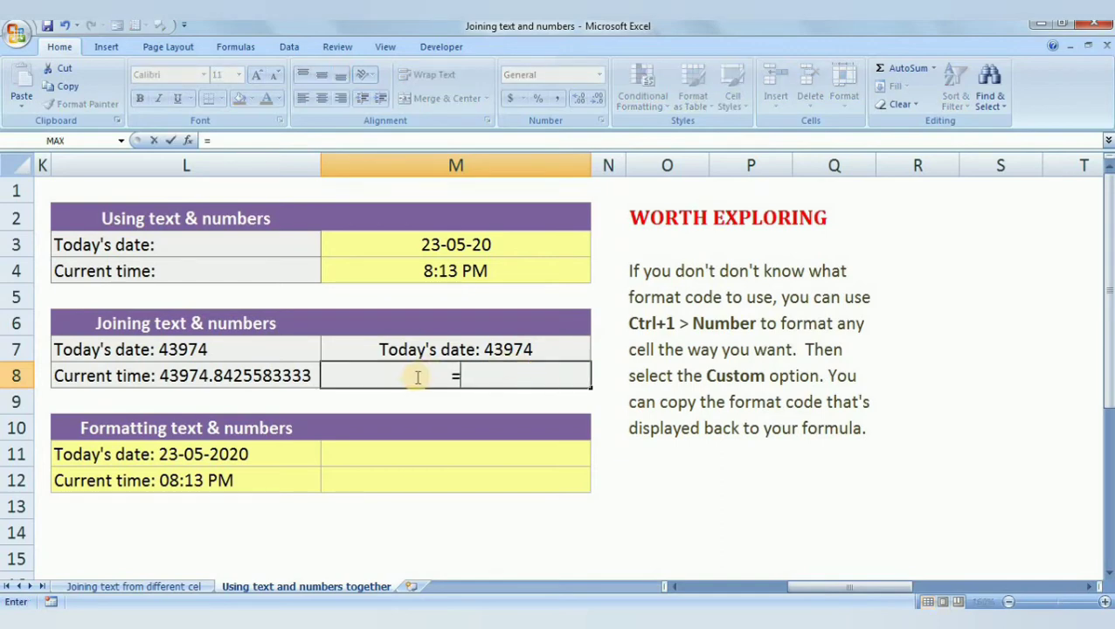
pyautogui.click(161, 267)
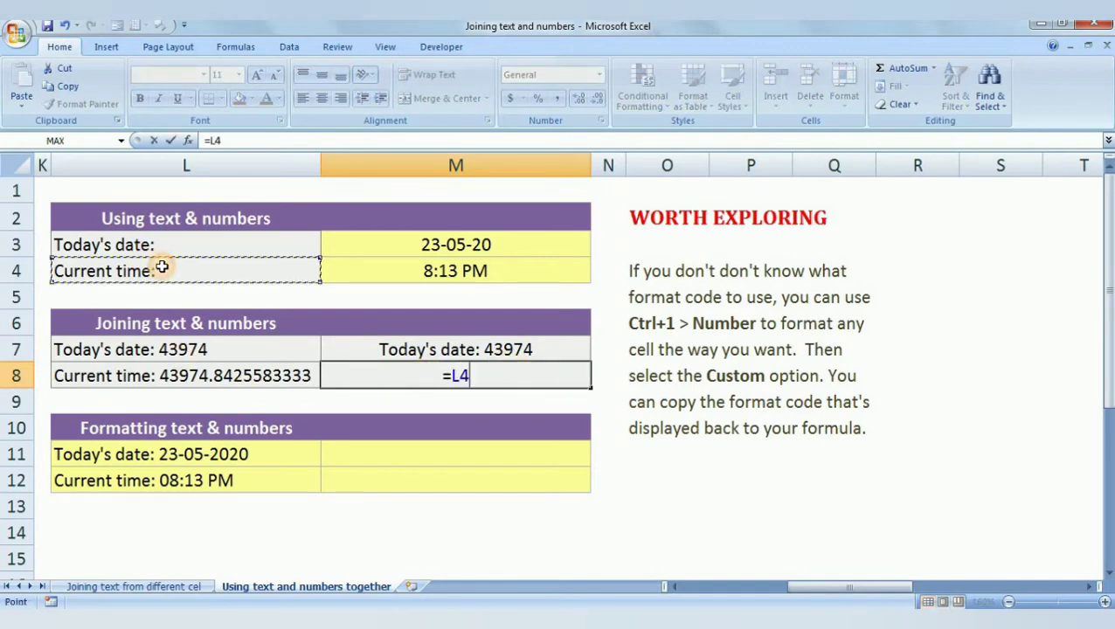
pyautogui.write('&"')
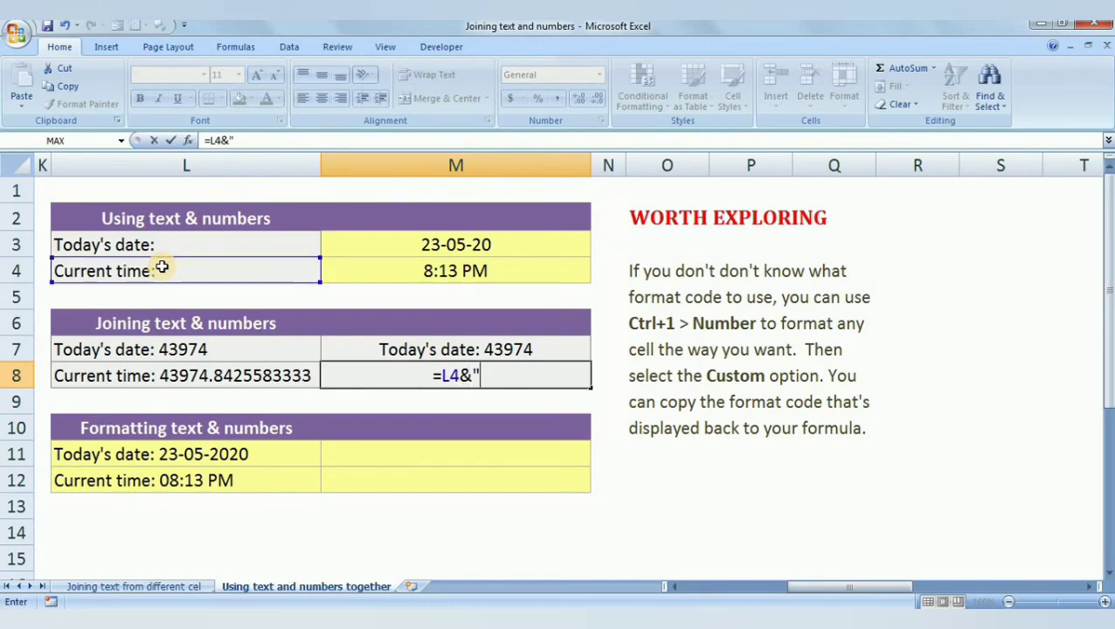
pyautogui.write(' "')
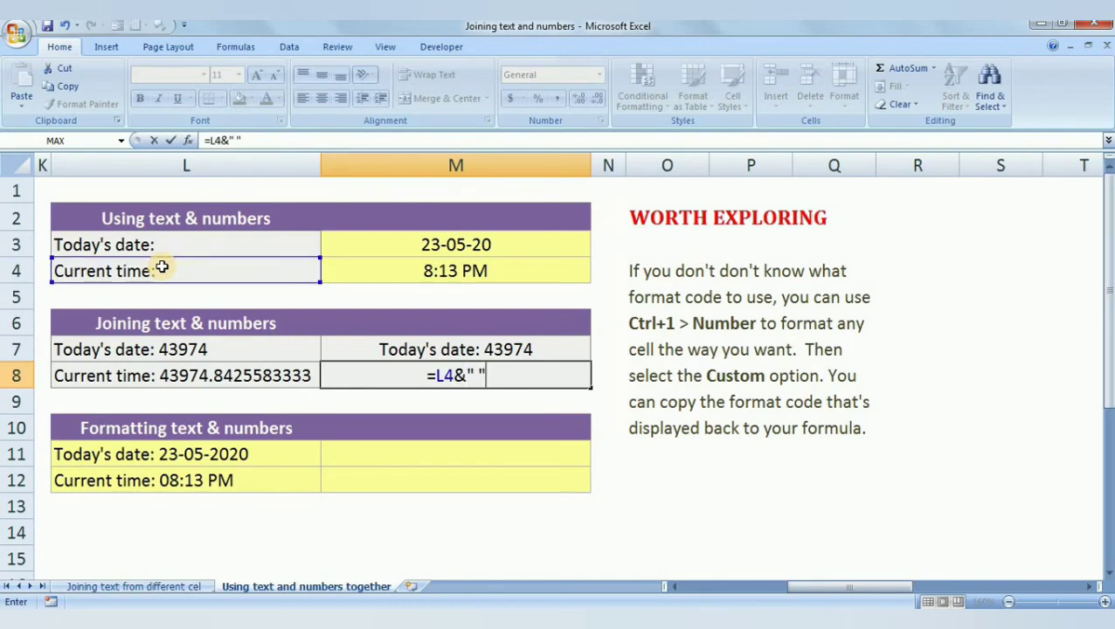
pyautogui.write('&')
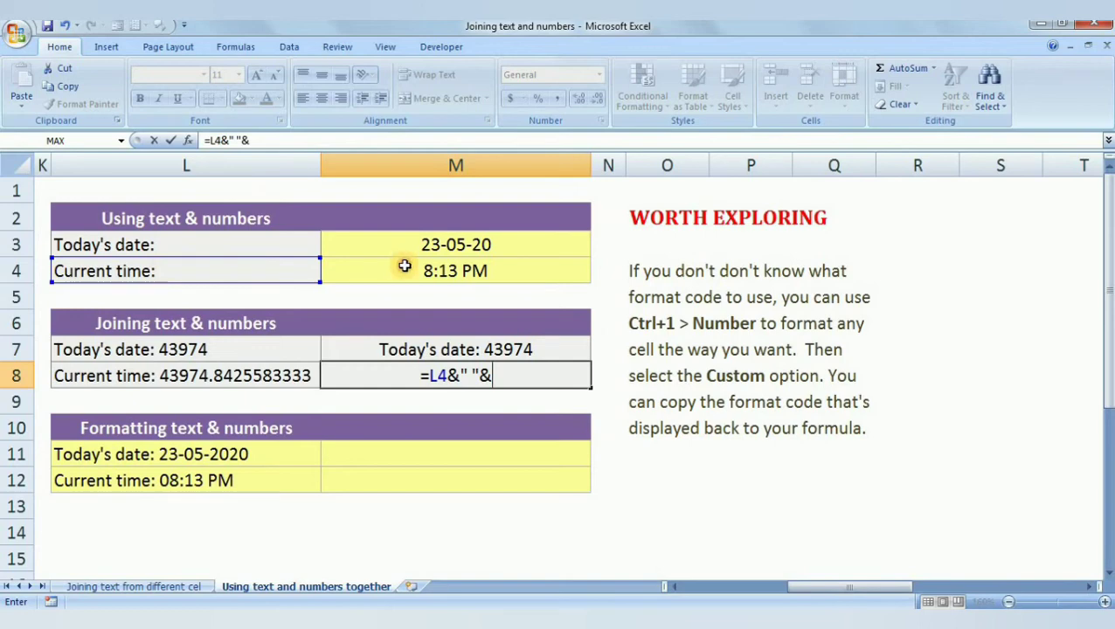
pyautogui.click(405, 265)
pyautogui.press('Return')
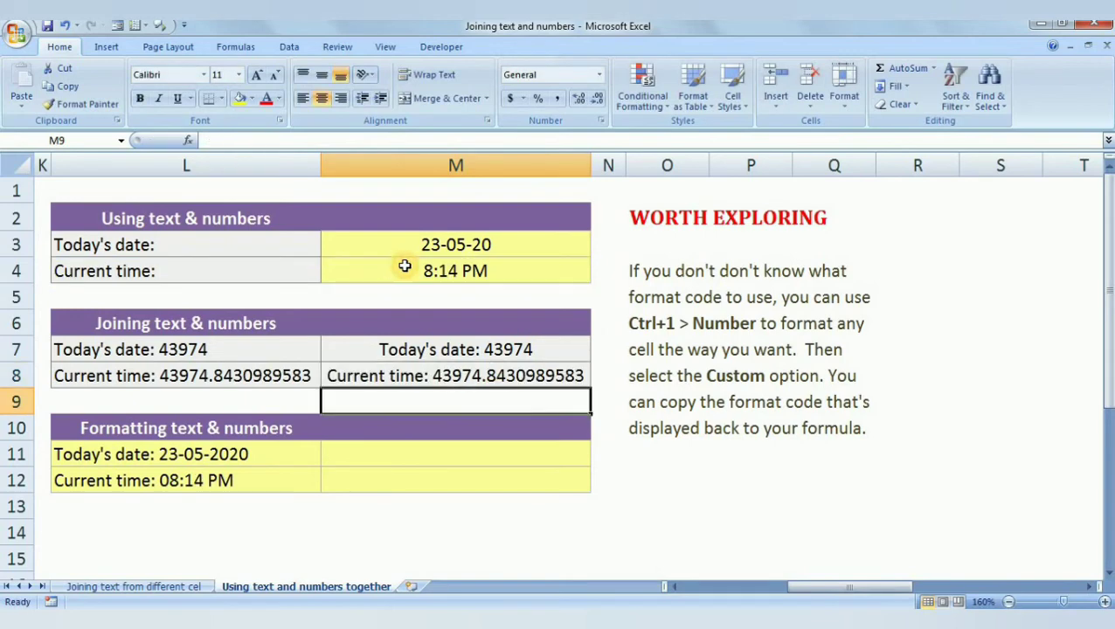
pyautogui.click(437, 456)
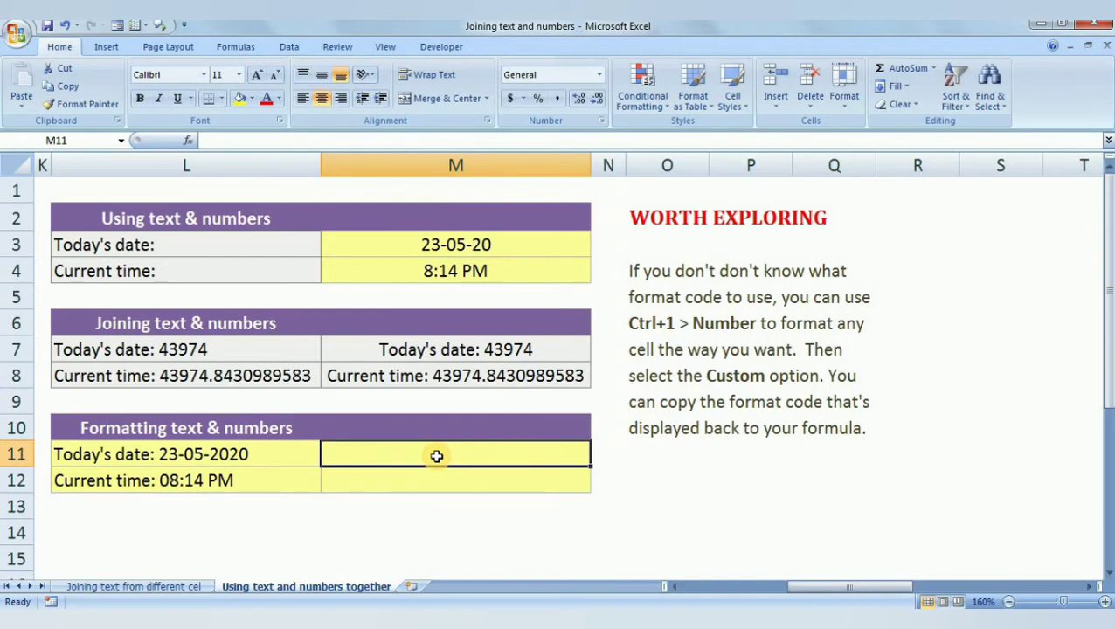
# Enter =L3&" "&TEXT(M3,"DD-MM-YYYY") in M11 to show 'Today's date: 23-05-2020'.
pyautogui.write('=')
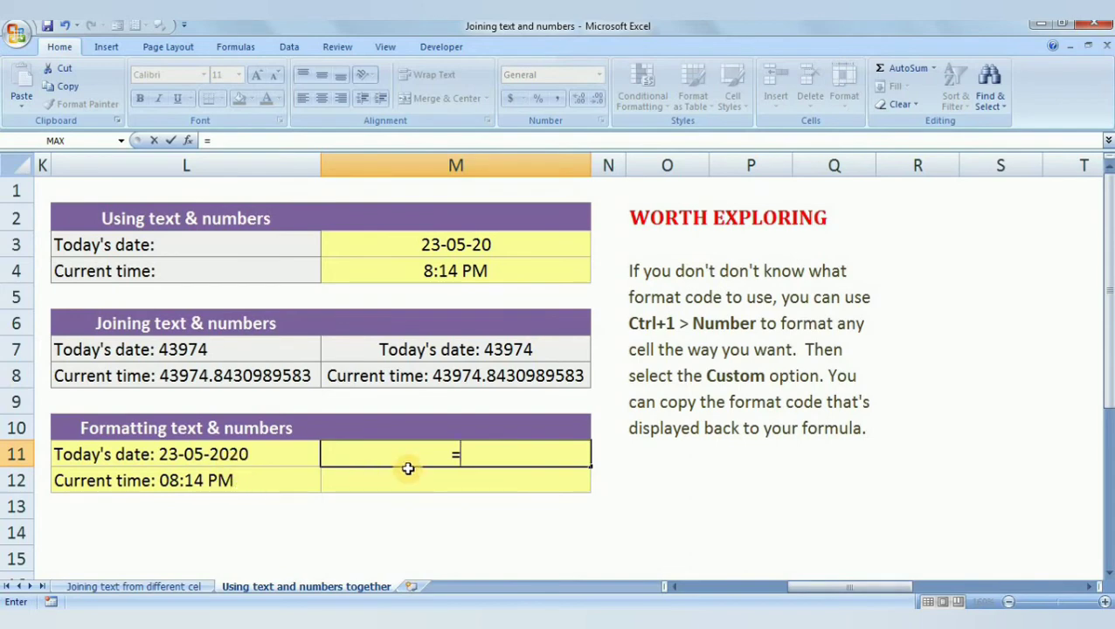
pyautogui.click(201, 247)
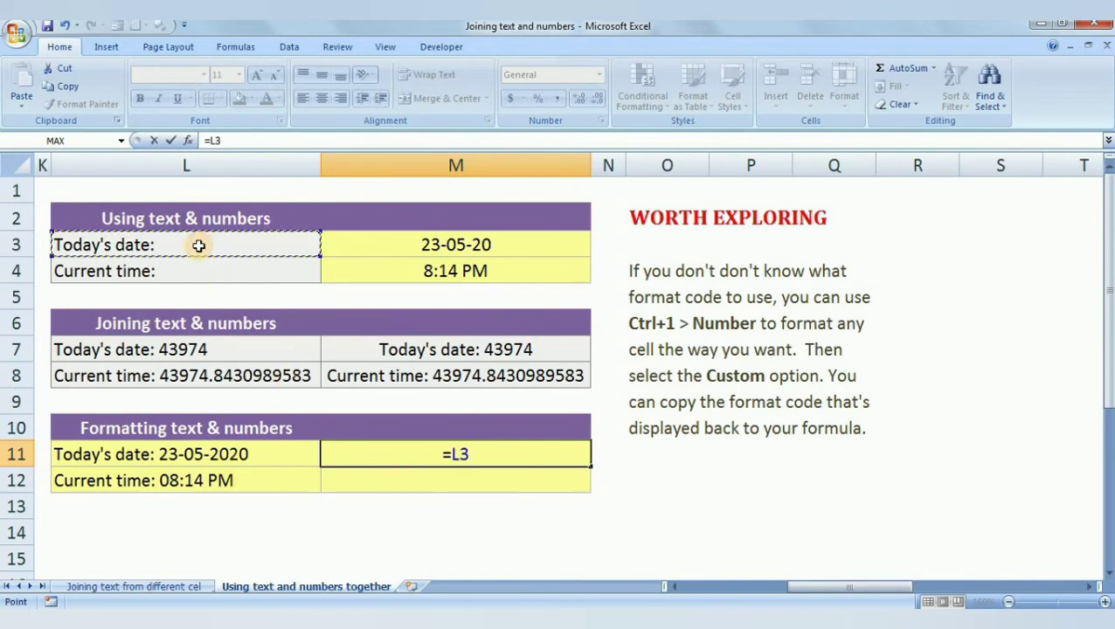
pyautogui.write('&')
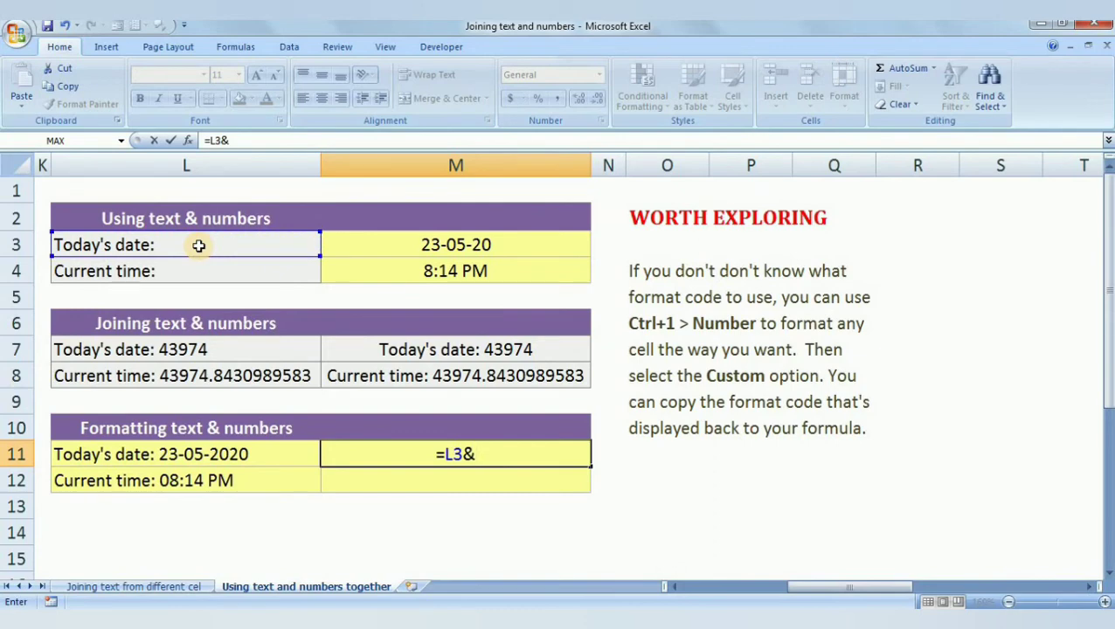
pyautogui.write('" ')
pyautogui.write('"&')
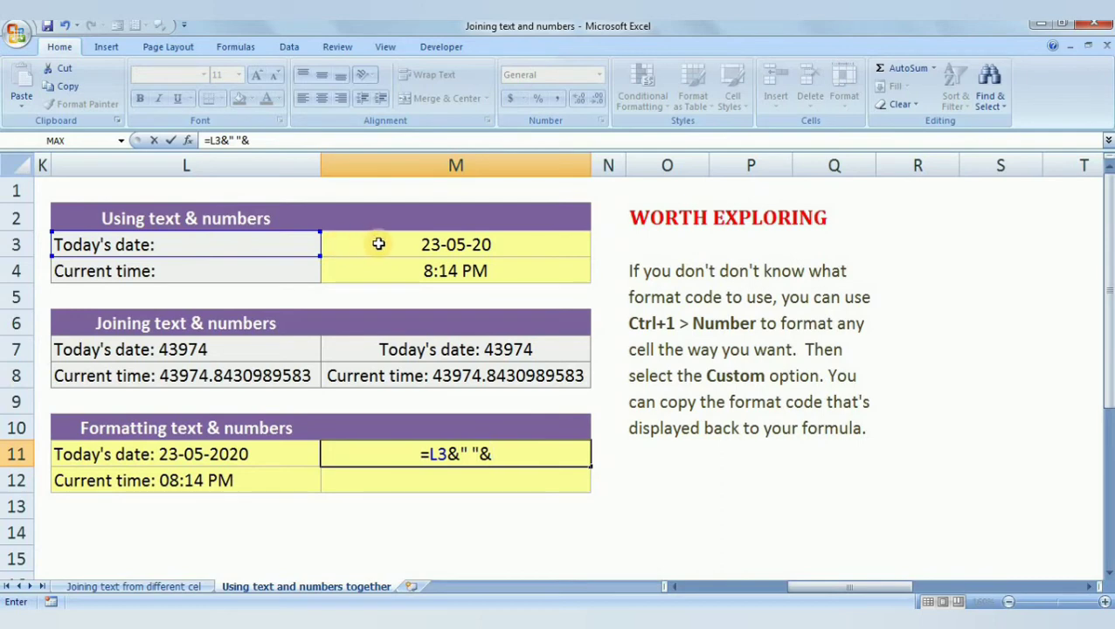
pyautogui.press('capslock')
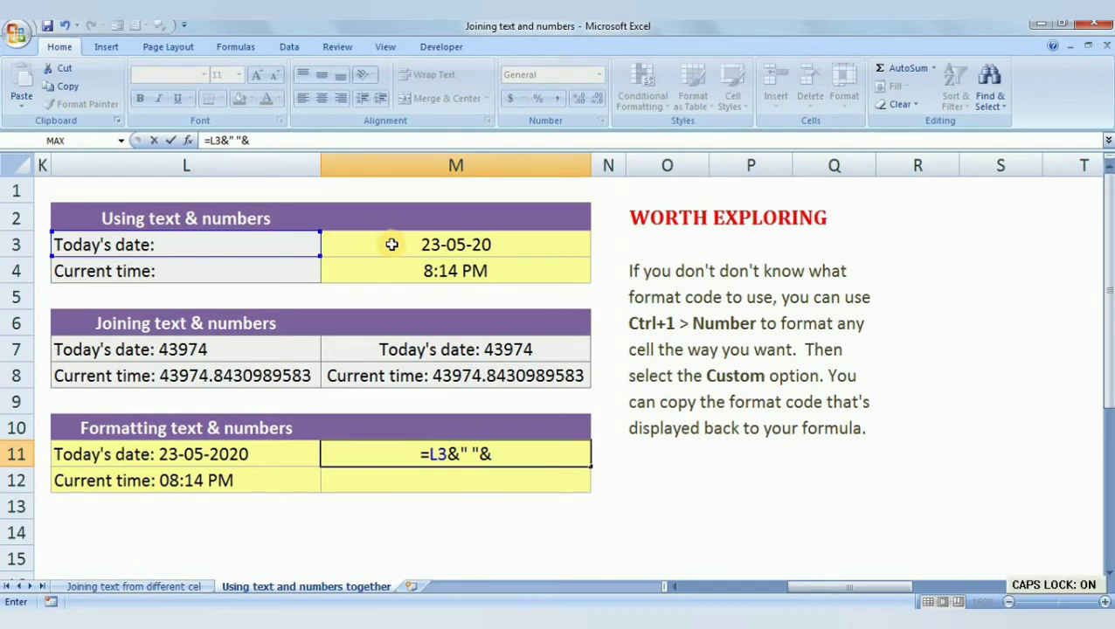
pyautogui.write('TEXT')
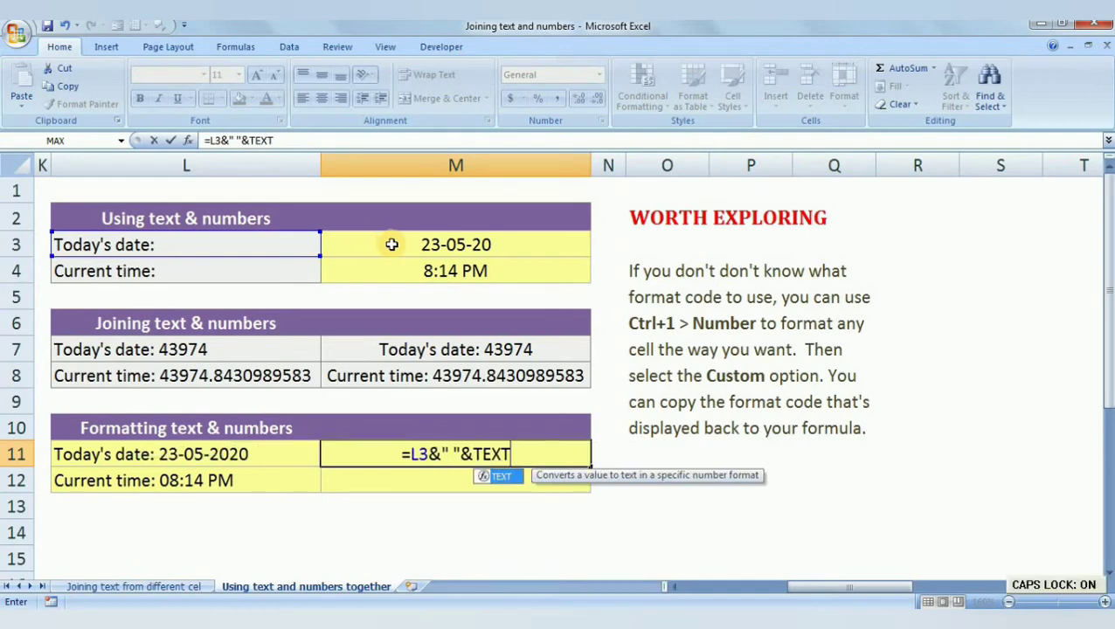
pyautogui.write('(')
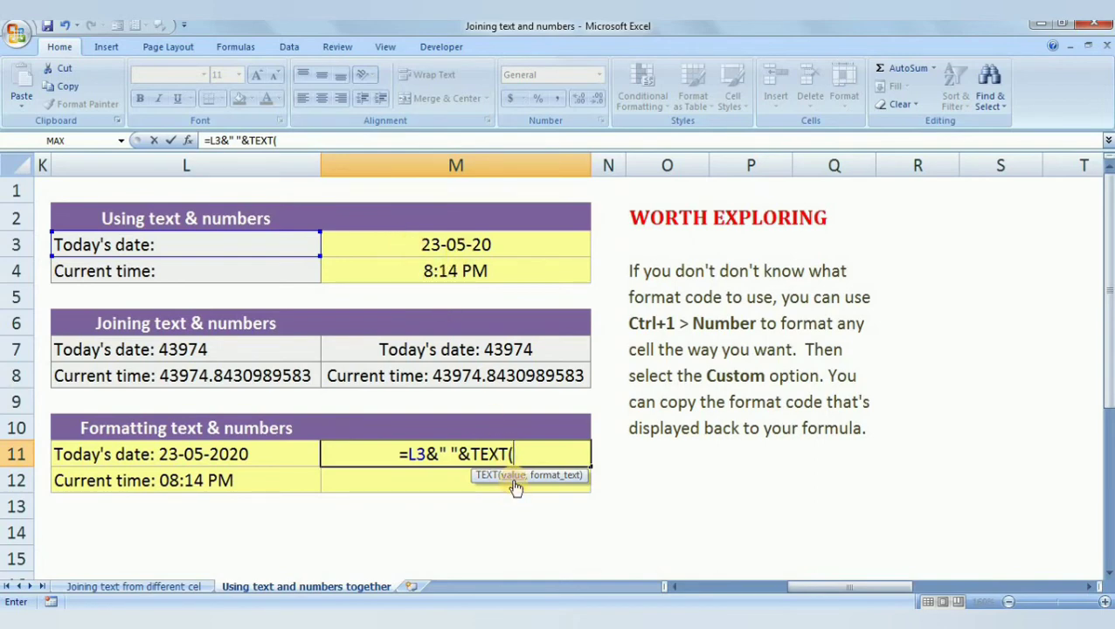
pyautogui.click(484, 243)
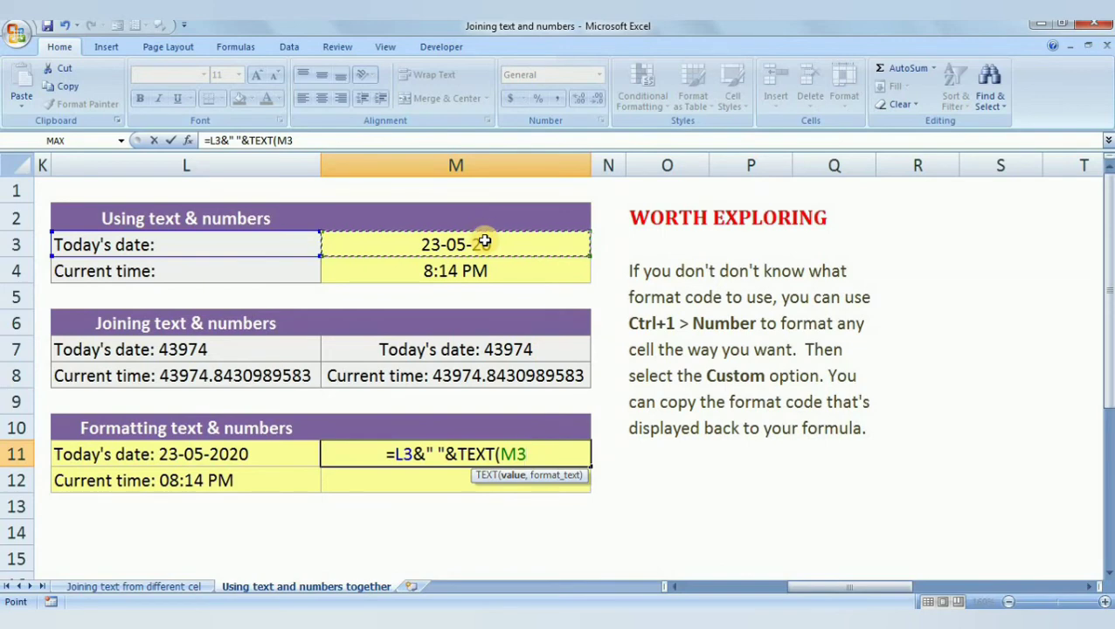
pyautogui.write(',')
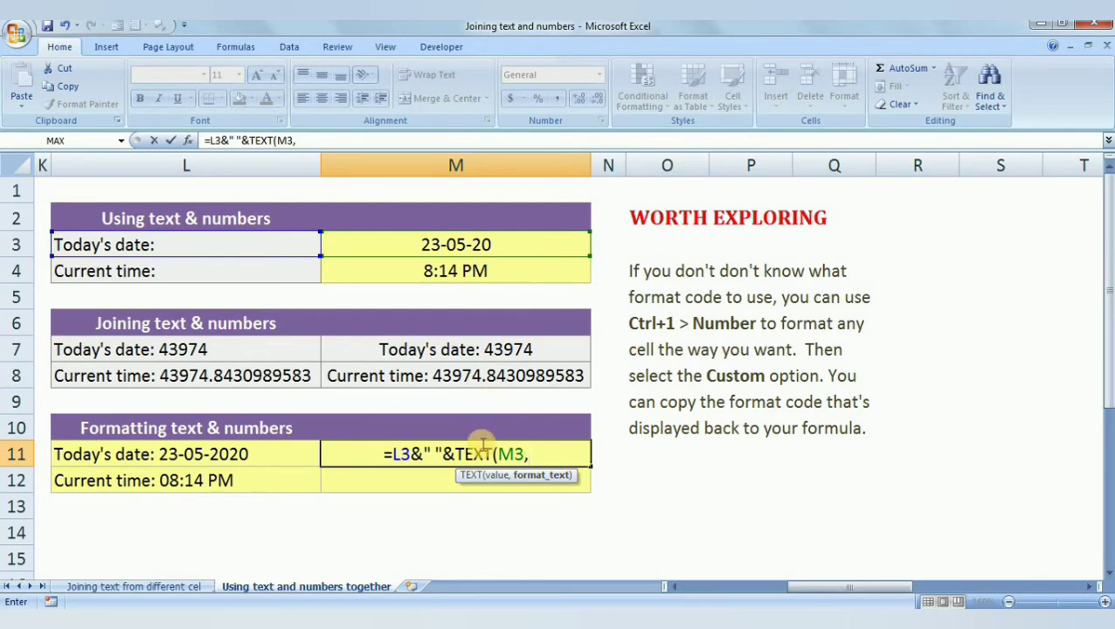
pyautogui.write('"')
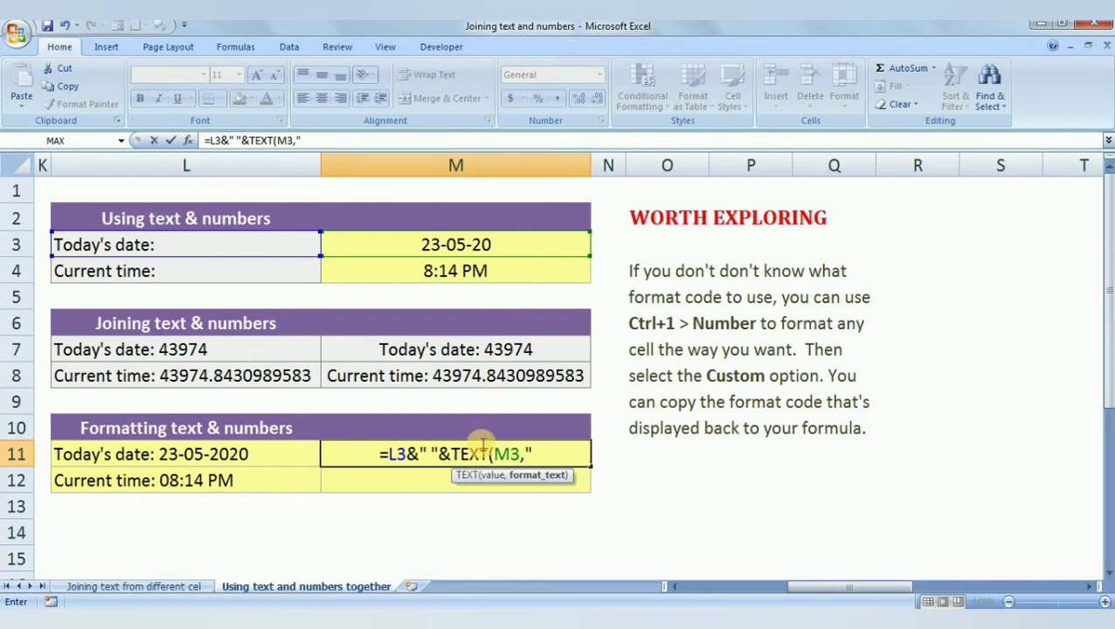
pyautogui.write('DD')
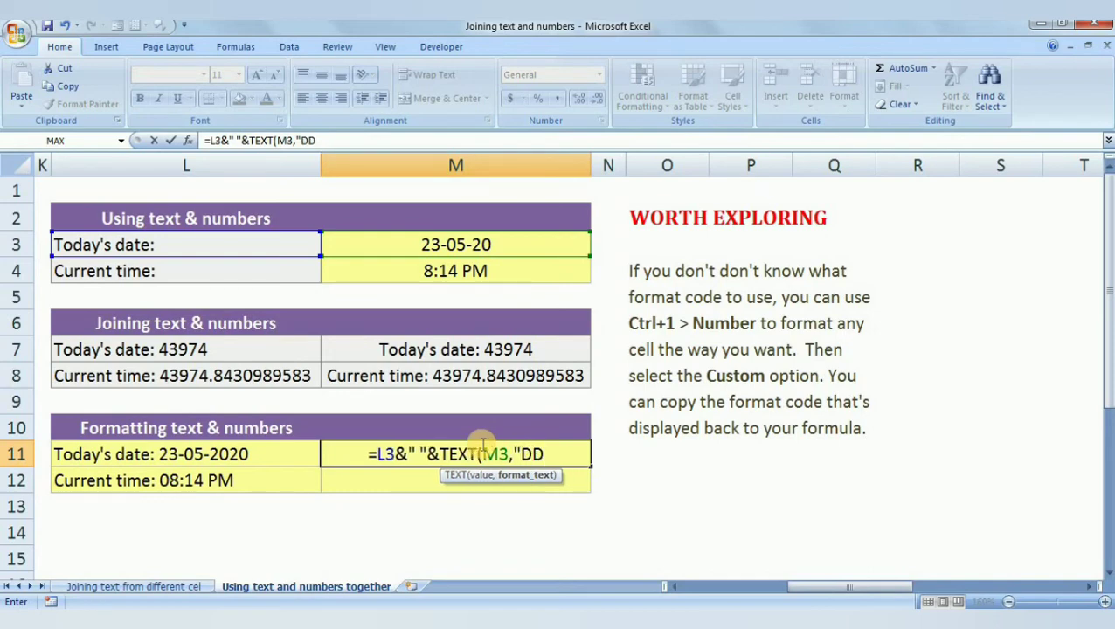
pyautogui.write('-')
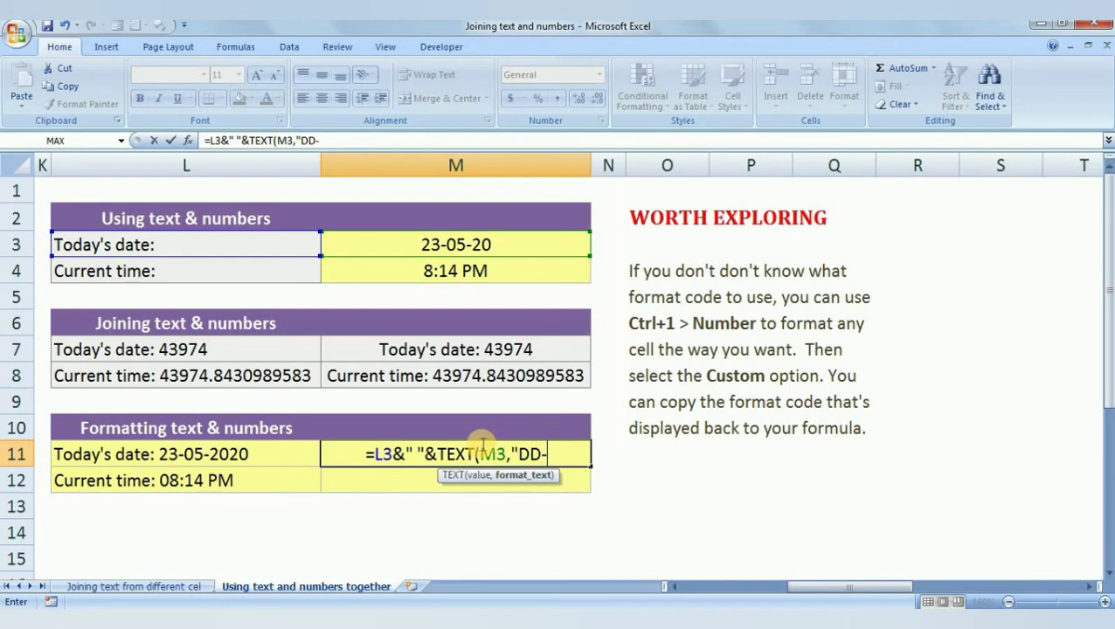
pyautogui.write('MM')
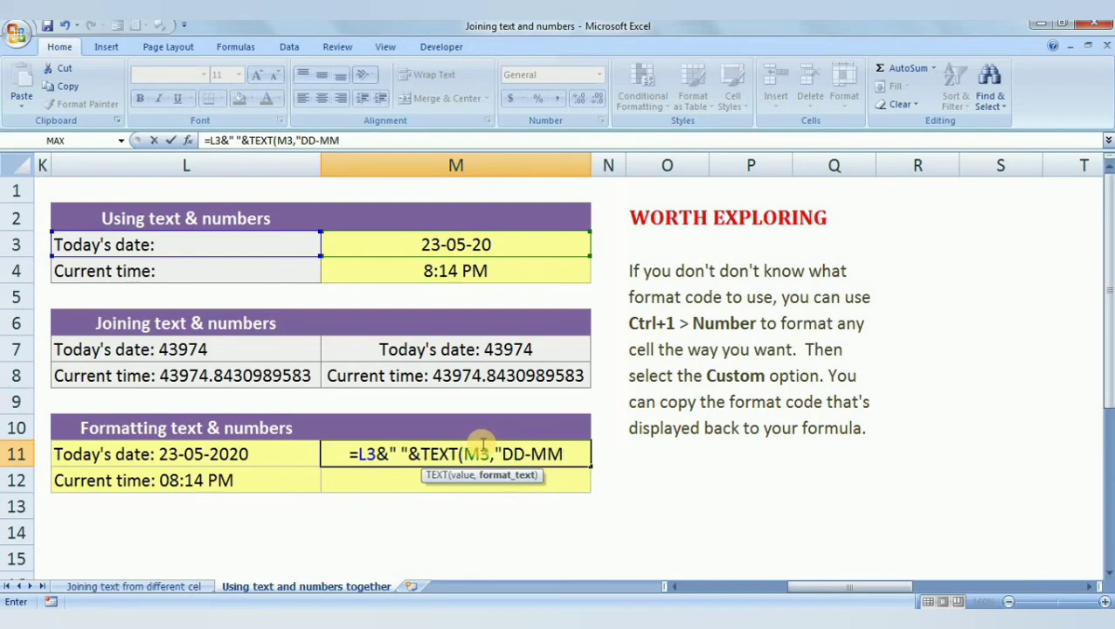
pyautogui.write('-Y')
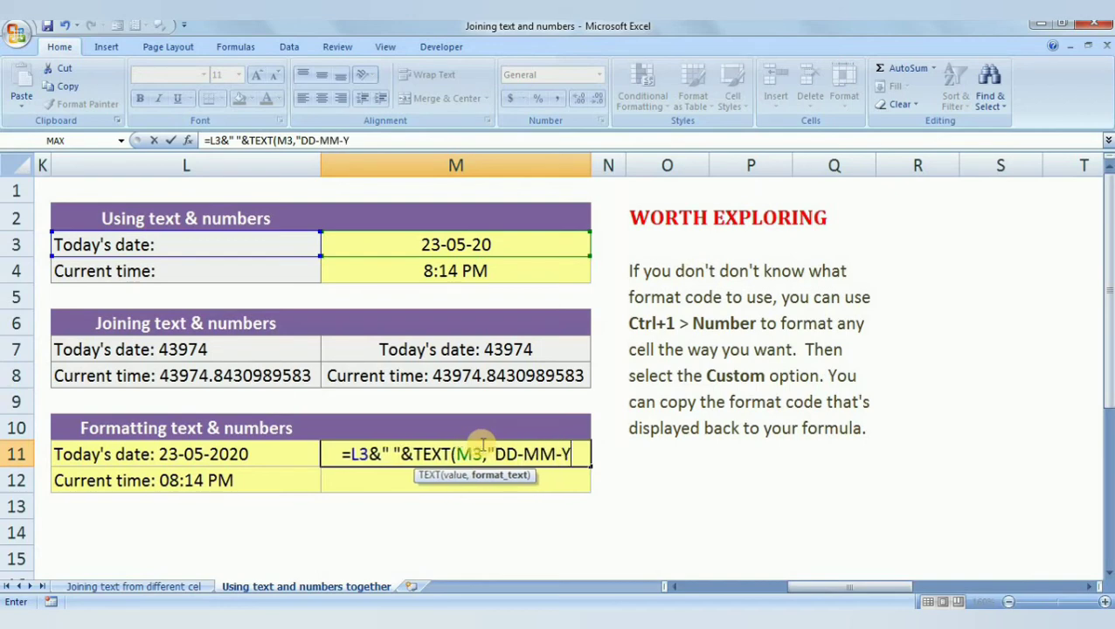
pyautogui.write('YYY')
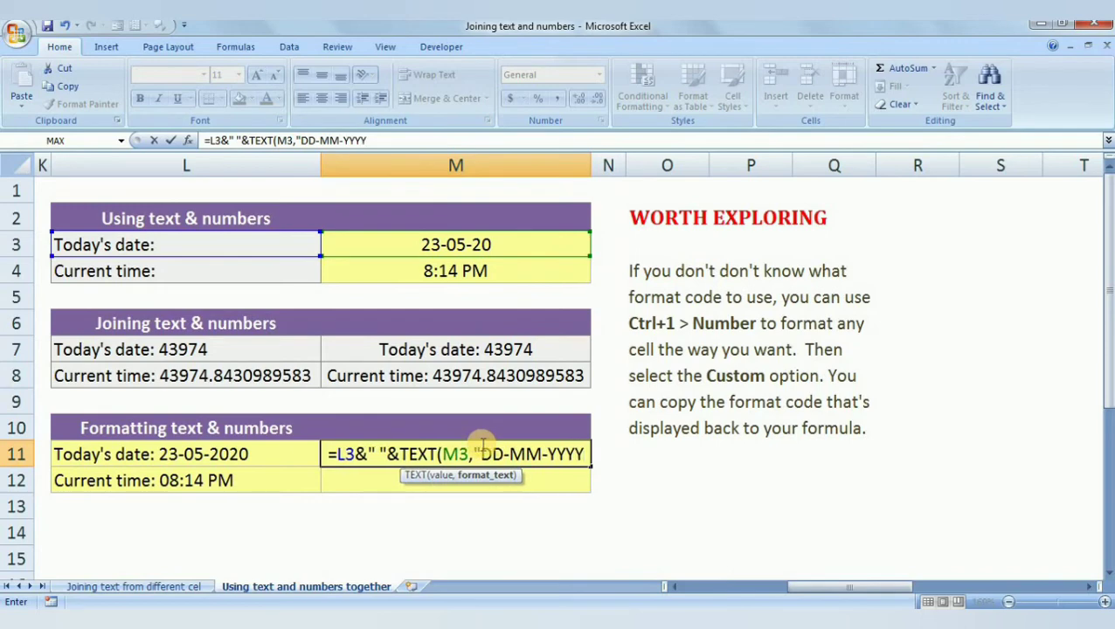
pyautogui.write('"')
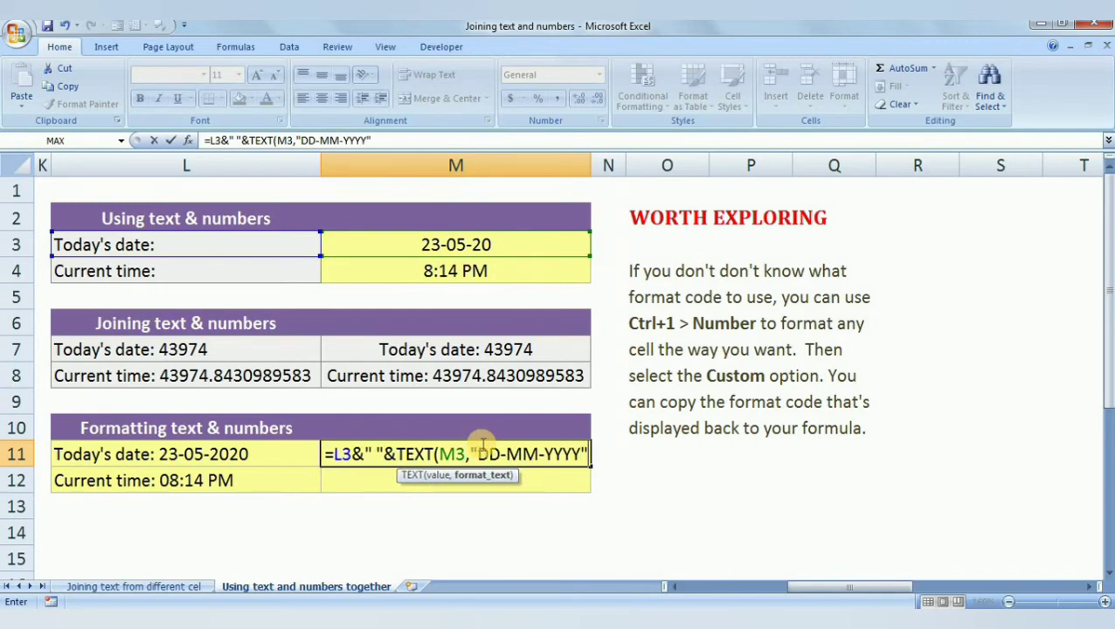
pyautogui.write(')')
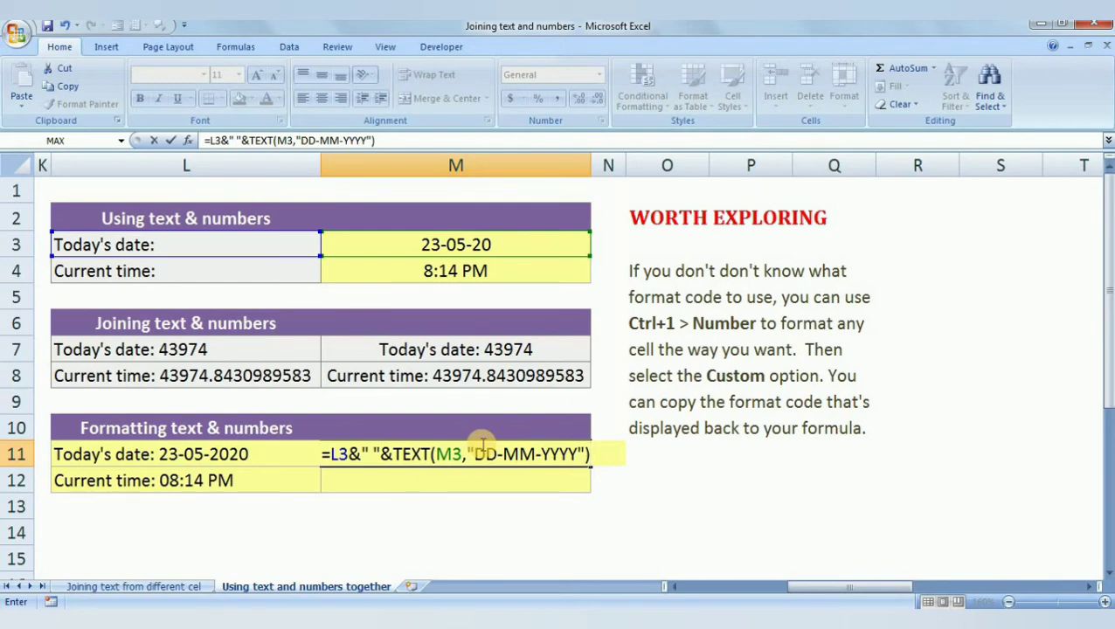
pyautogui.press('Return')
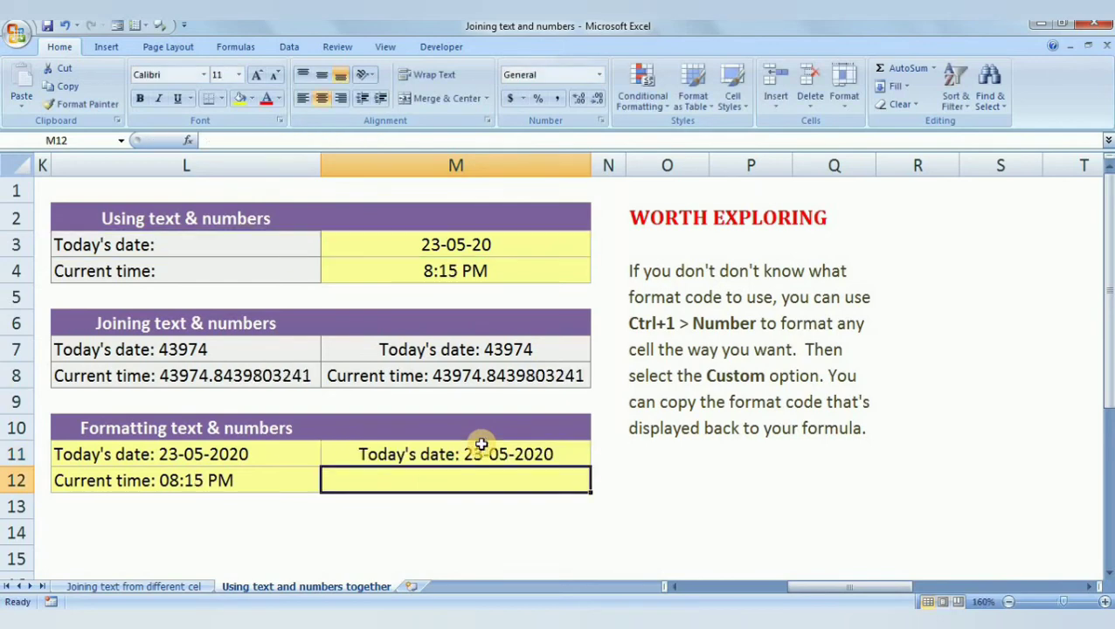
# Enter =L4&" "&TEXT(M4,"HH:MM AM/PM") in M12 to show 'Current time: 08:16 PM'.
pyautogui.click(510, 456)
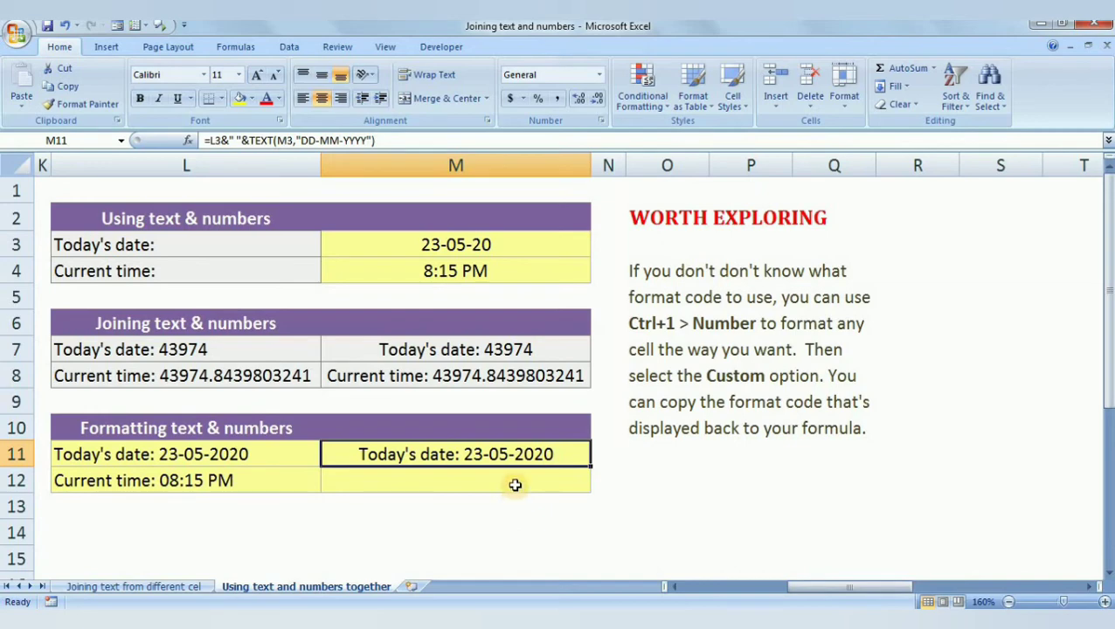
pyautogui.click(517, 484)
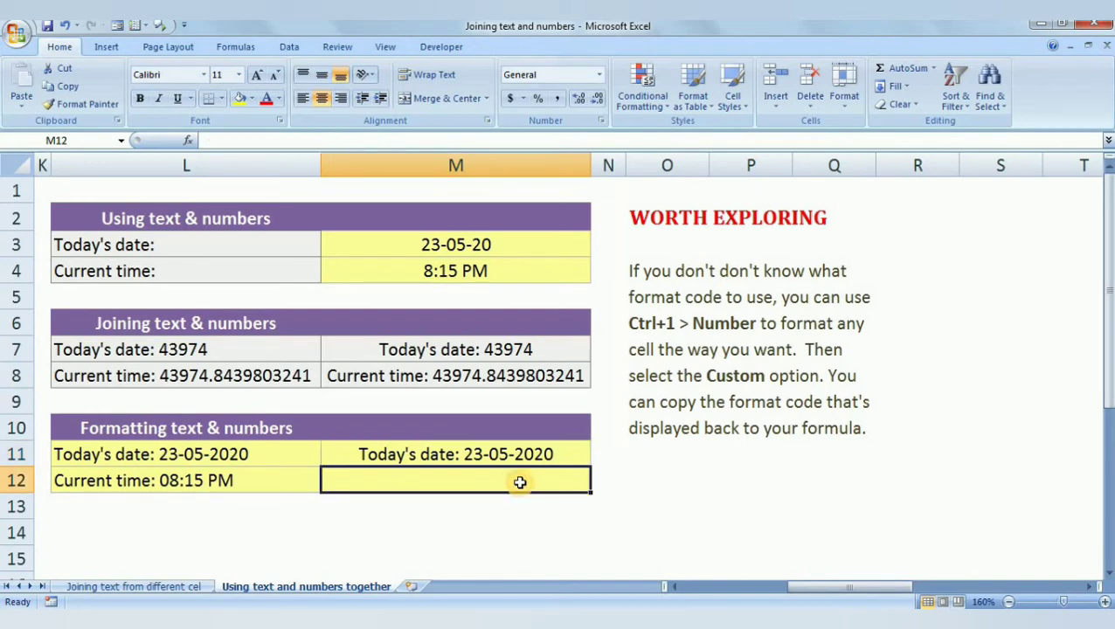
pyautogui.write('=')
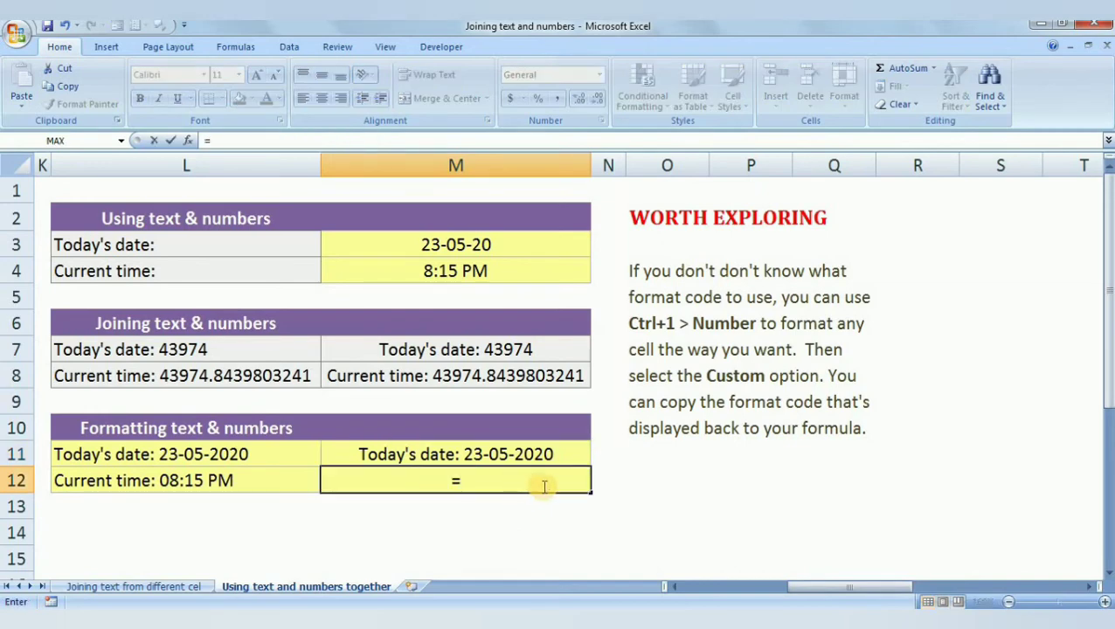
pyautogui.click(205, 266)
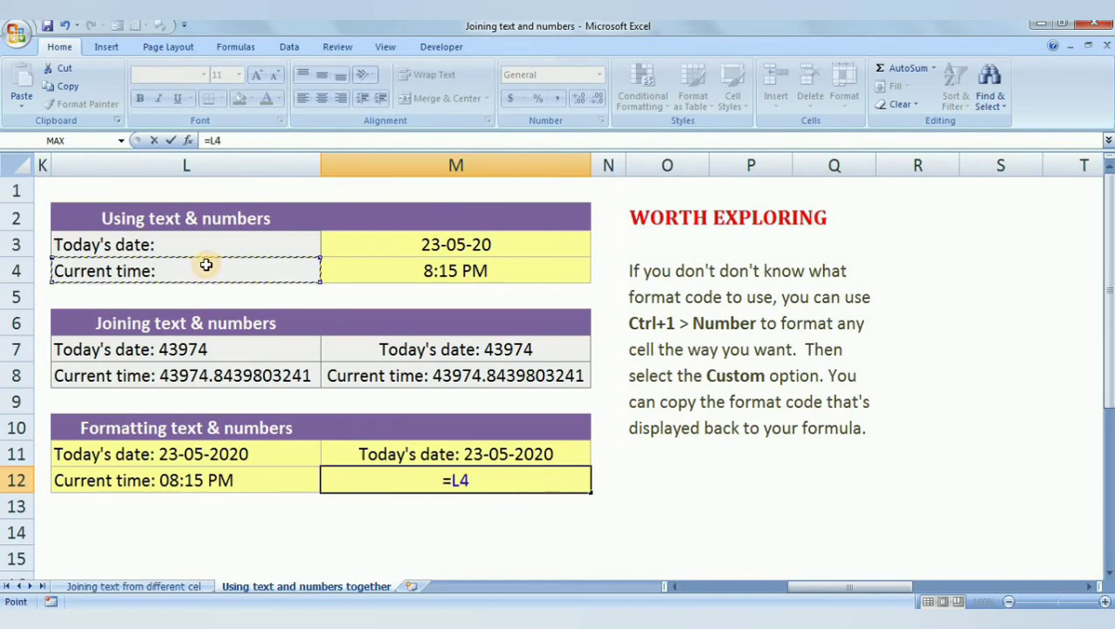
pyautogui.write('&')
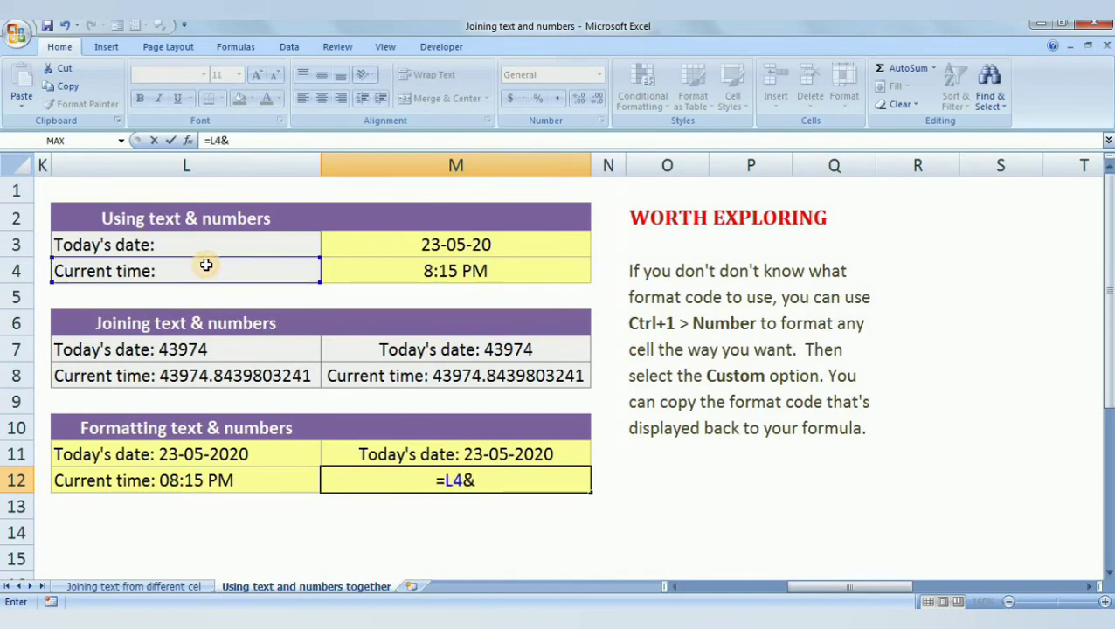
pyautogui.write('" "')
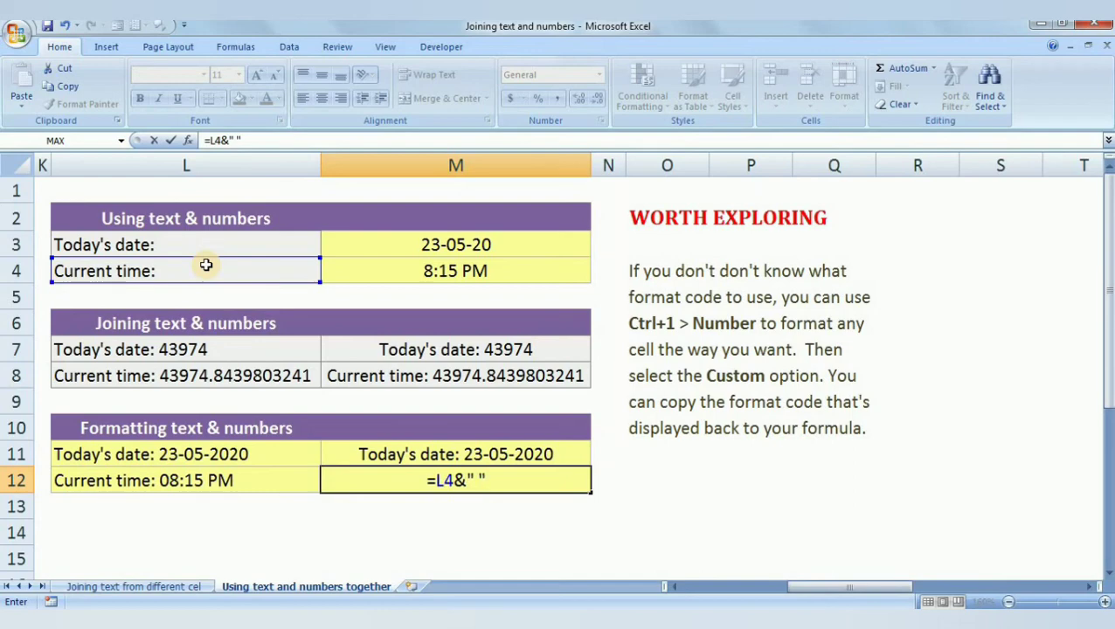
pyautogui.write('"')
pyautogui.press('BackSpace')
pyautogui.write('&')
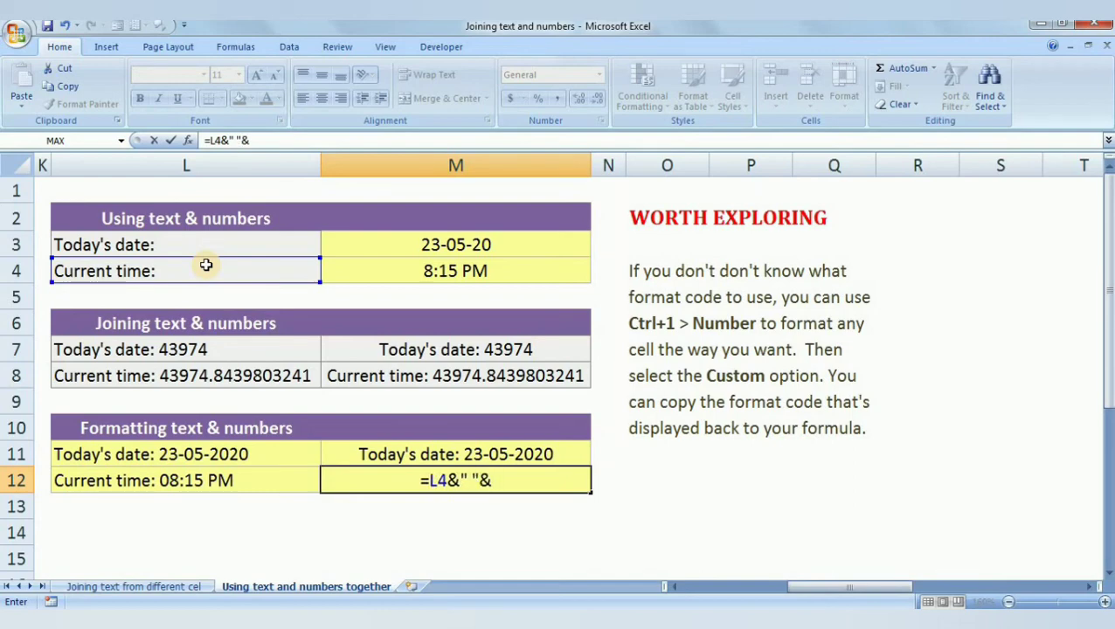
pyautogui.write('TEXT(')
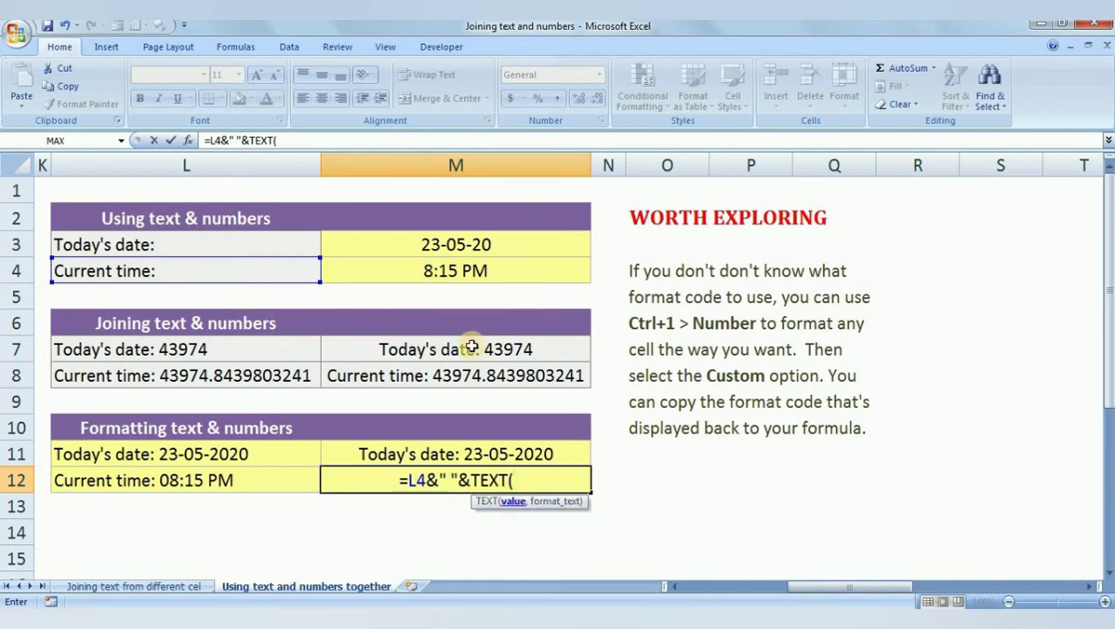
pyautogui.click(472, 273)
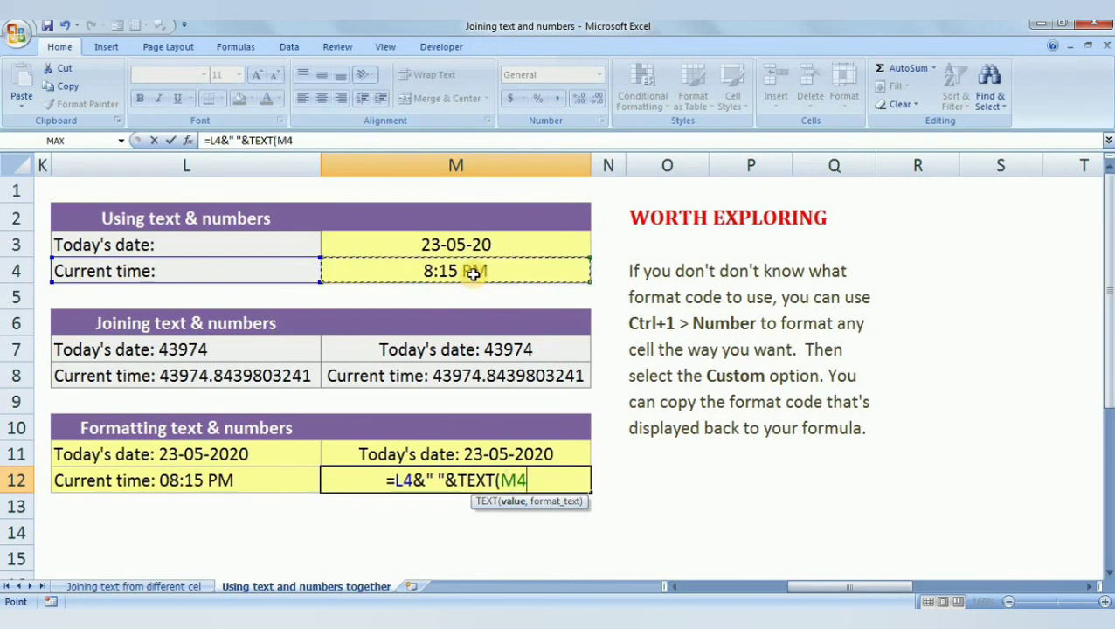
pyautogui.write(',')
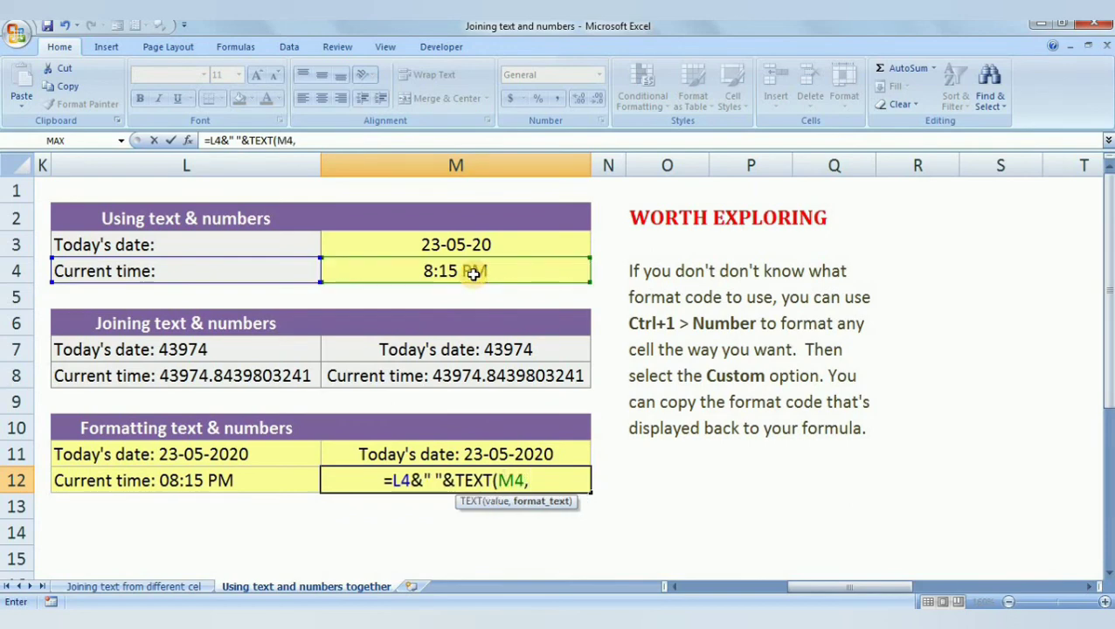
pyautogui.write('"')
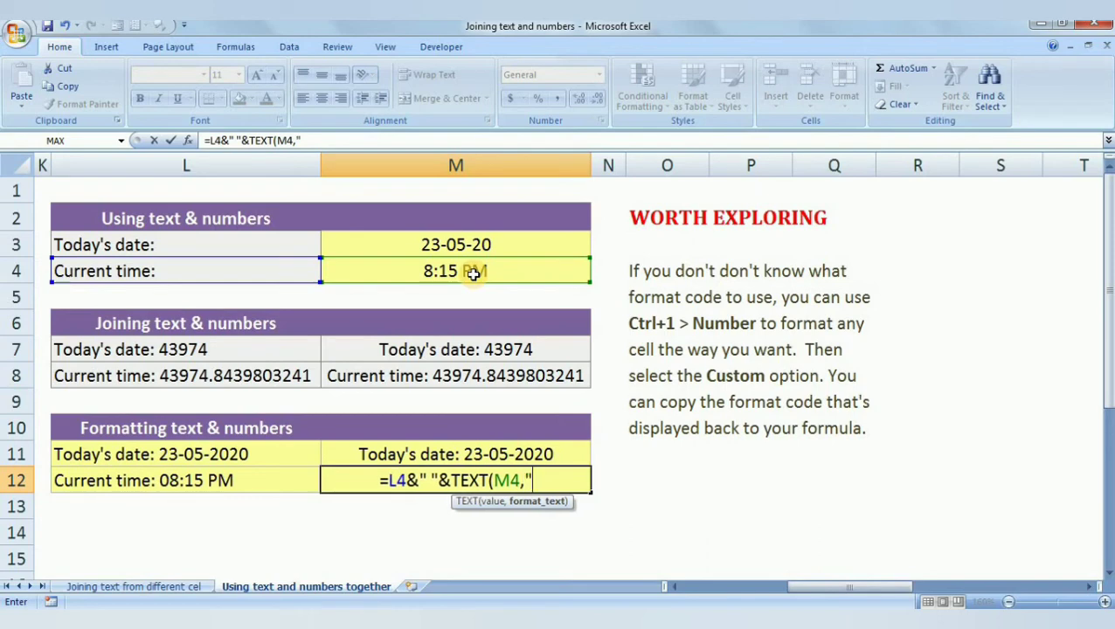
pyautogui.write('HH')
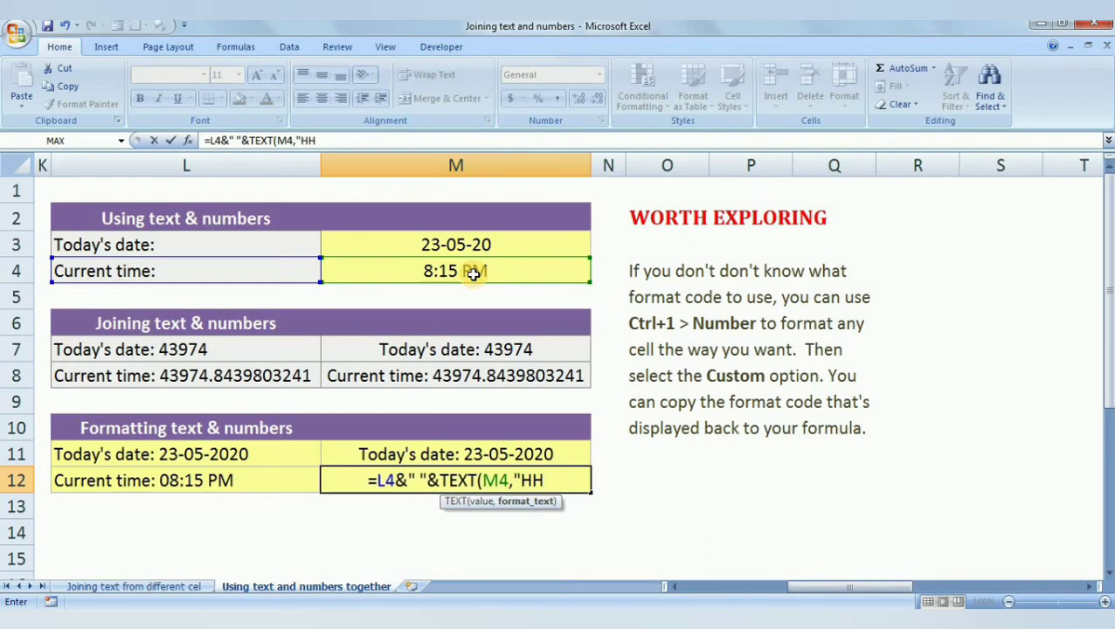
pyautogui.write(':')
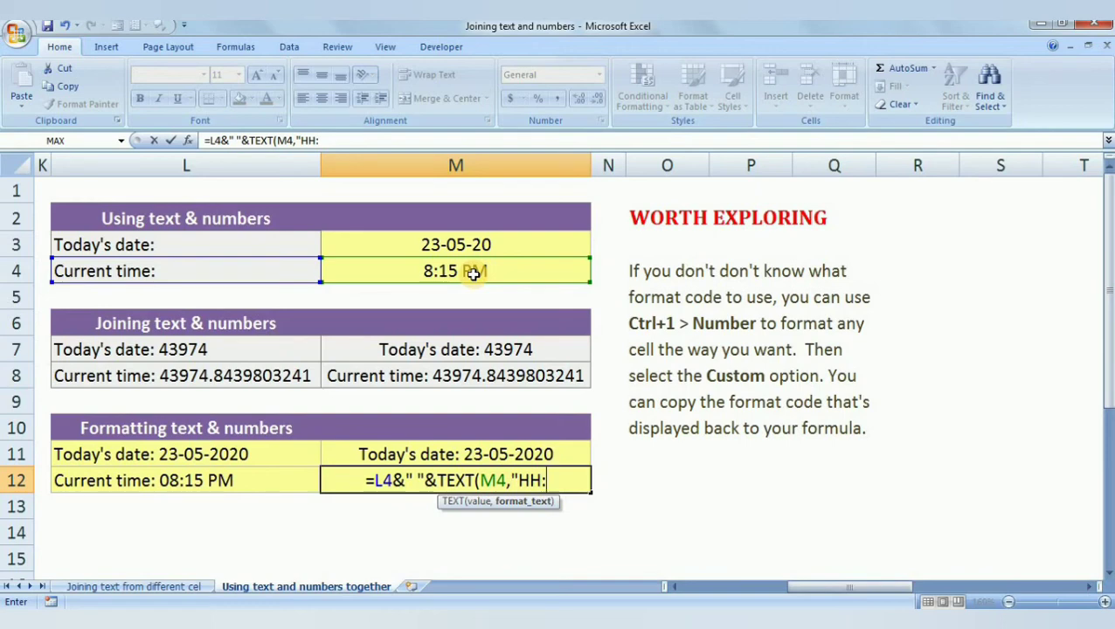
pyautogui.write('MM')
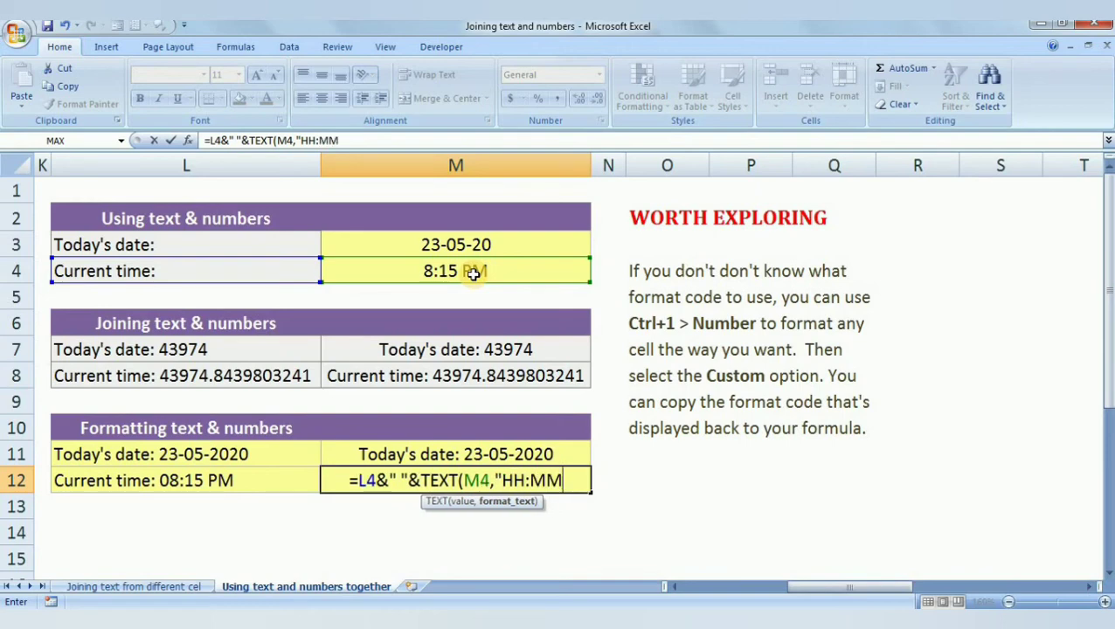
pyautogui.write(' AM')
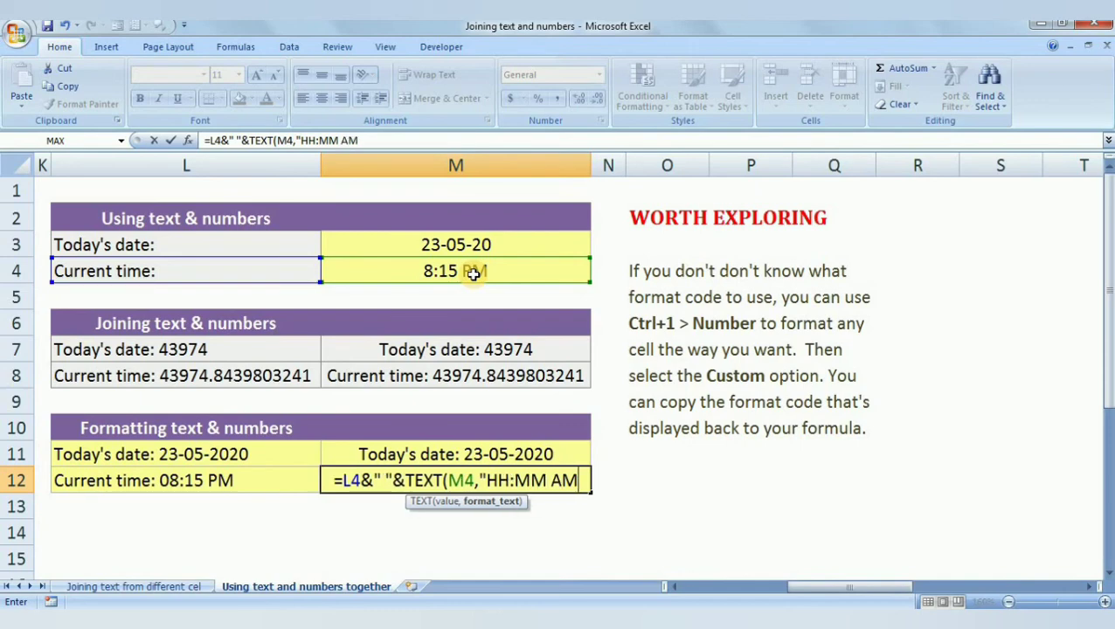
pyautogui.write('/PM')
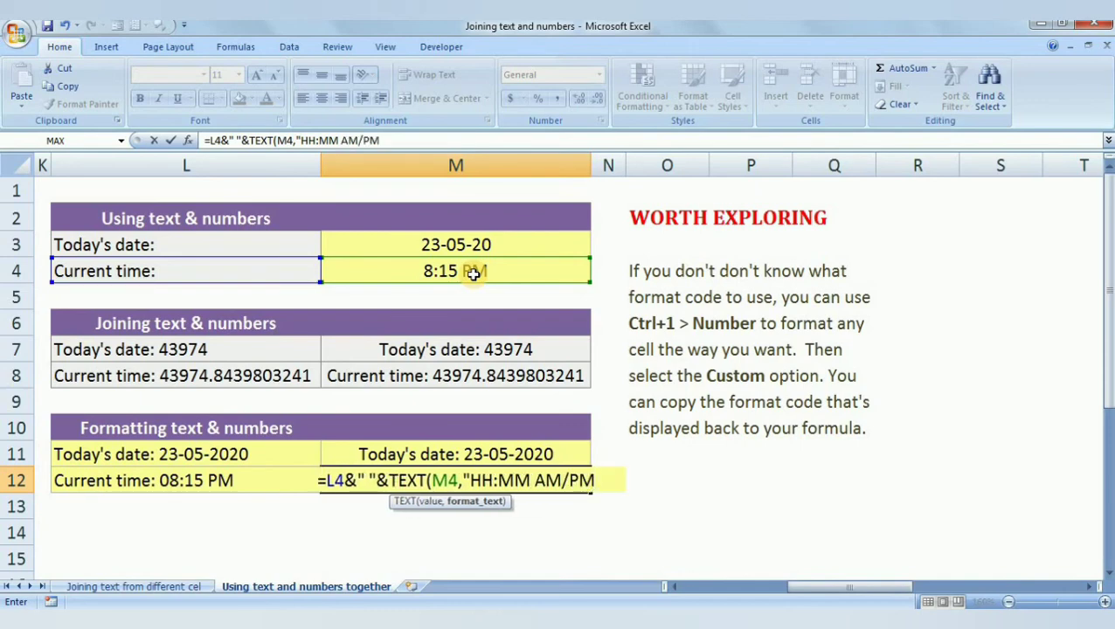
pyautogui.write('"')
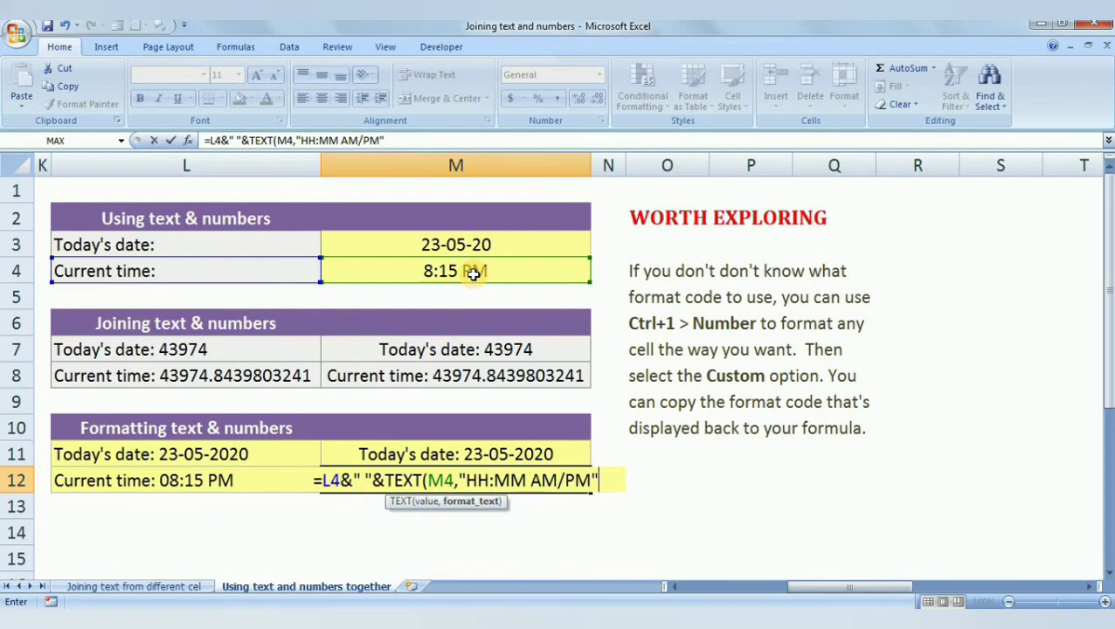
pyautogui.write(')')
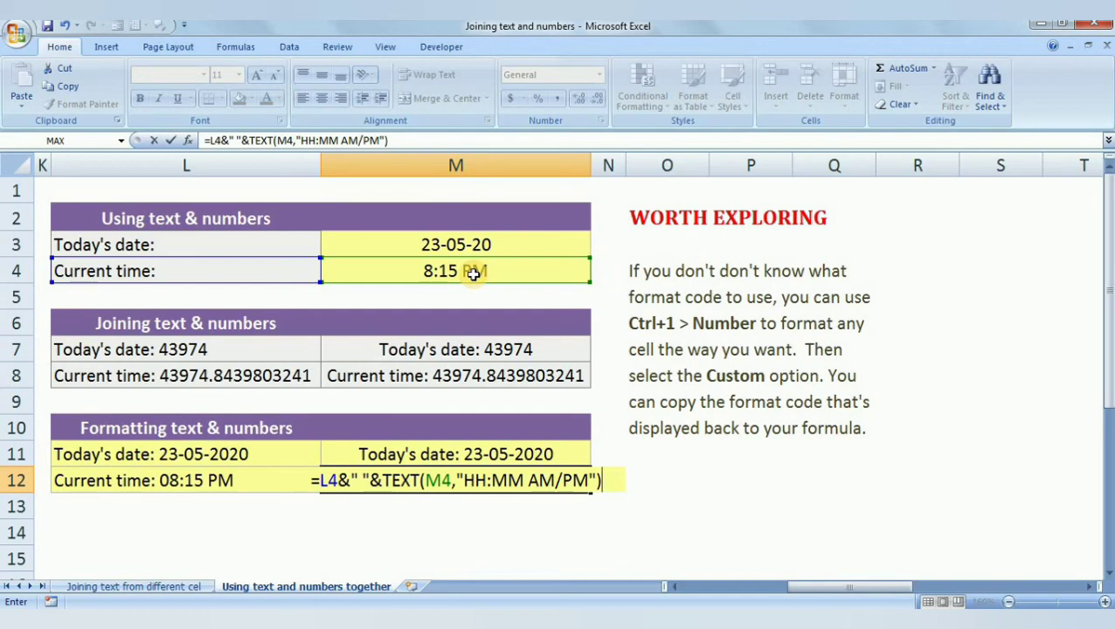
pyautogui.press('Return')
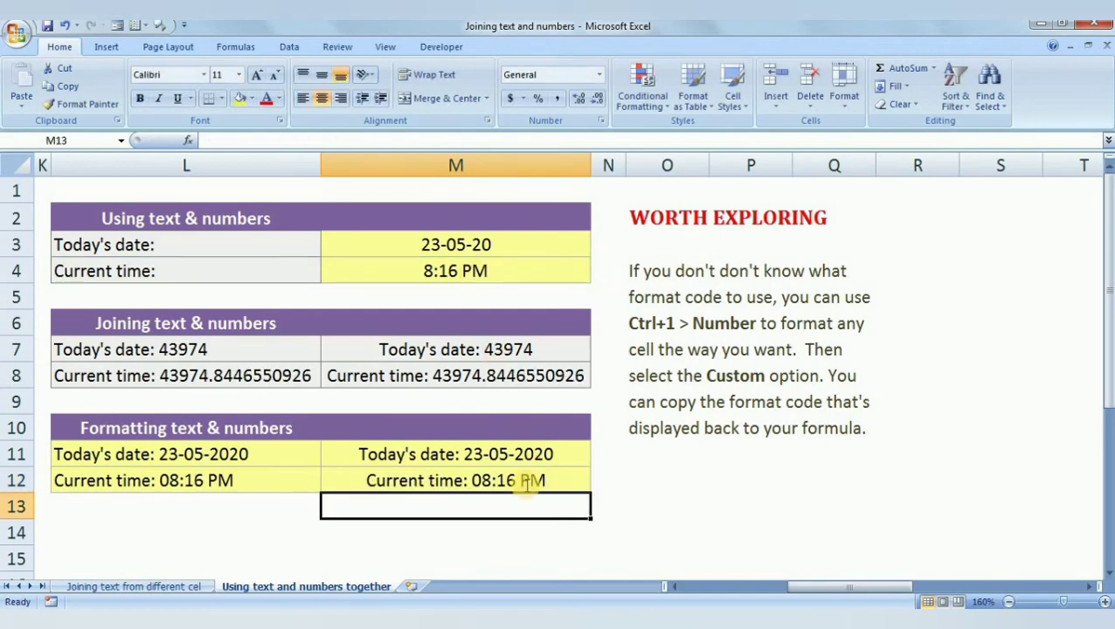
pyautogui.doubleClick(528, 482)
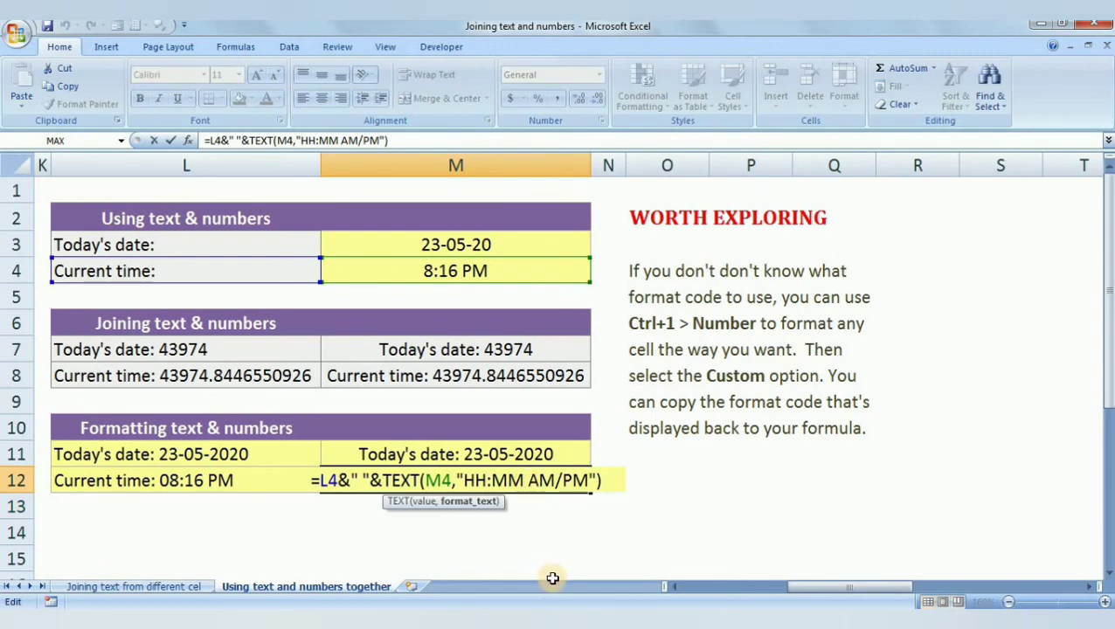
pyautogui.press('Escape')
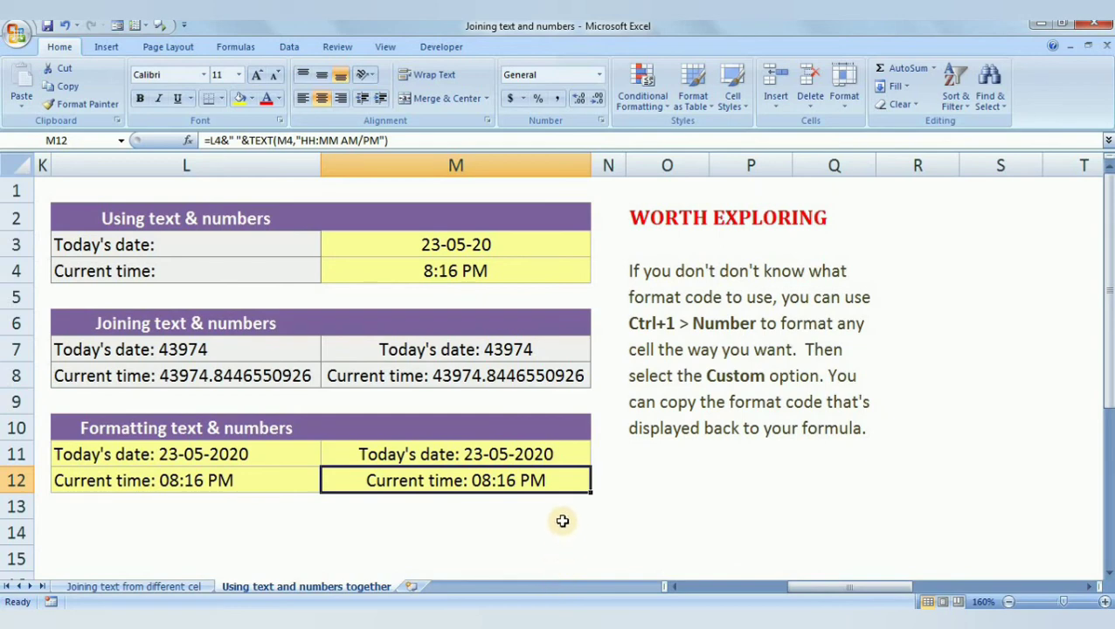
pyautogui.click(631, 481)
pyautogui.click(555, 482)
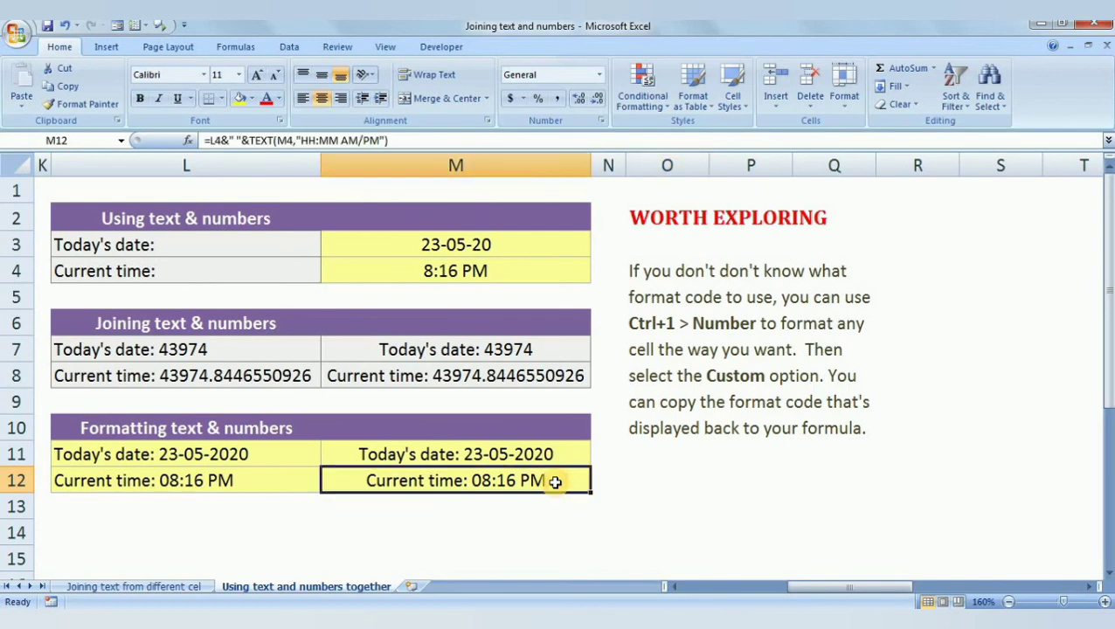
pyautogui.hotkey('ctrl', '1')
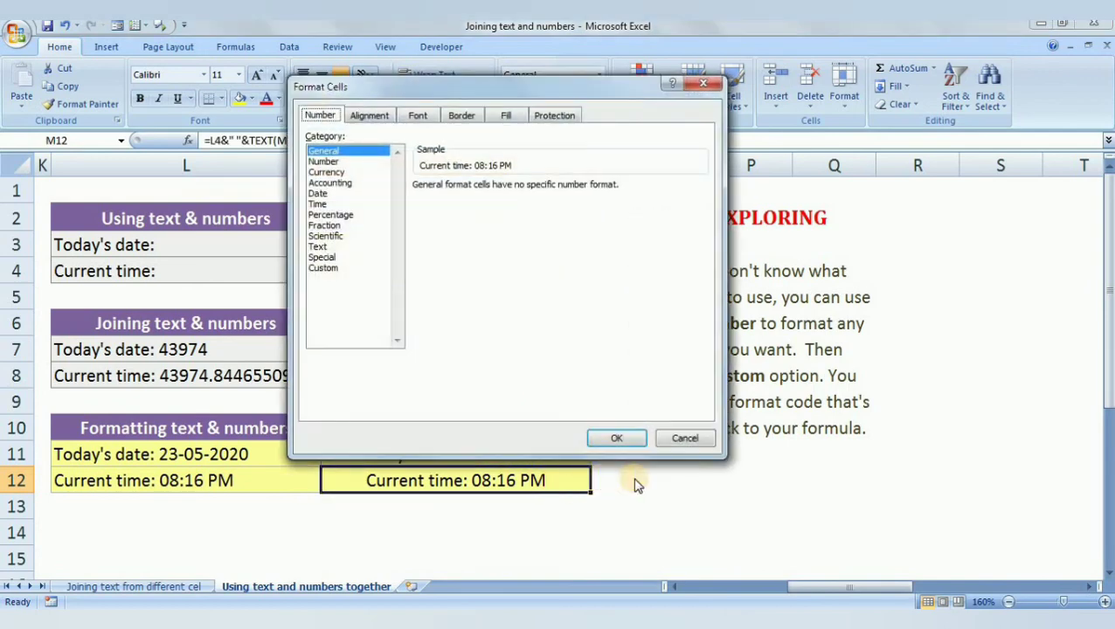
pyautogui.click(685, 438)
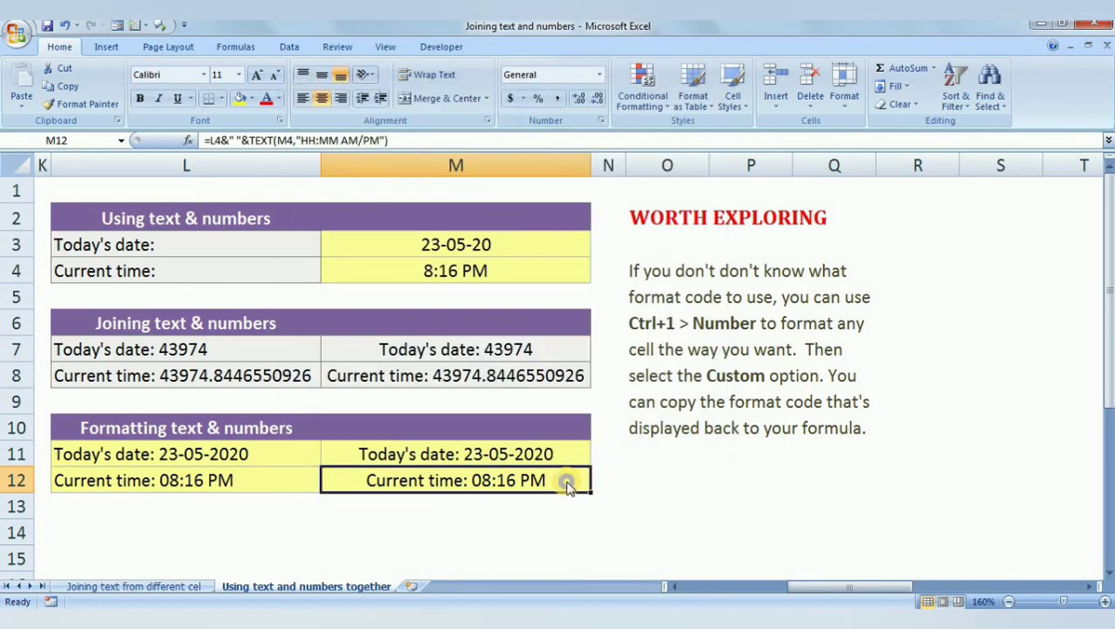
pyautogui.rightClick(566, 485)
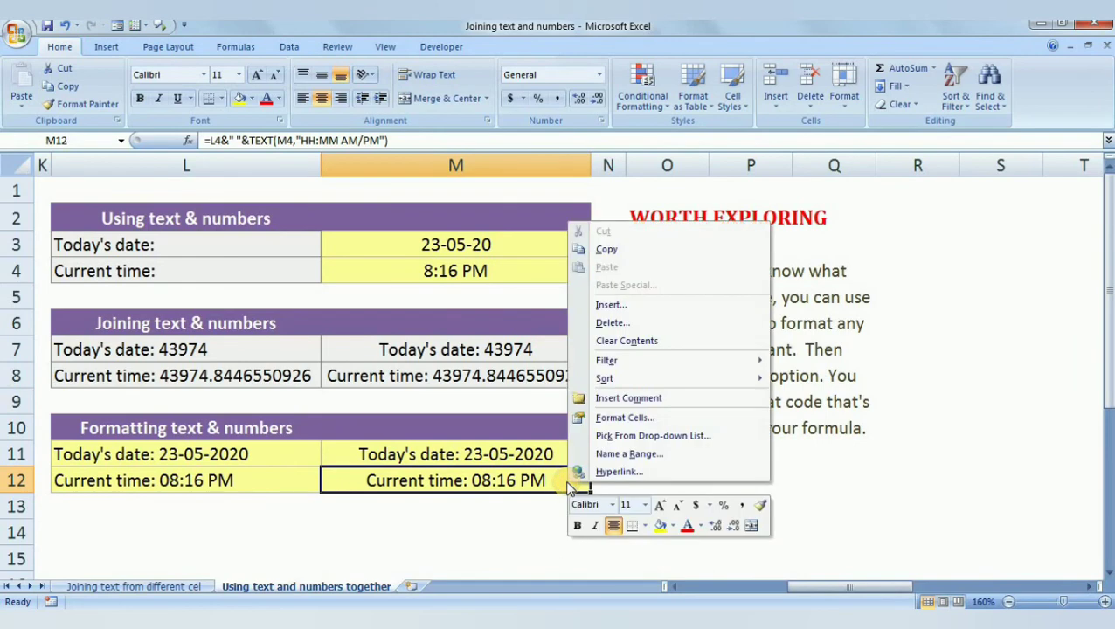
pyautogui.click(633, 417)
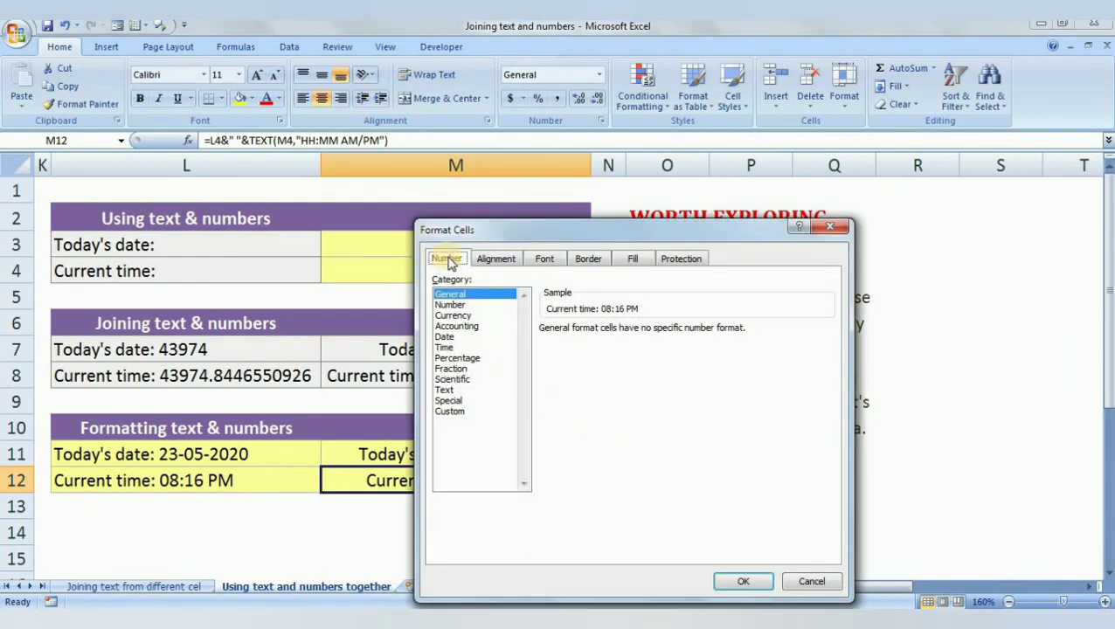
pyautogui.click(451, 413)
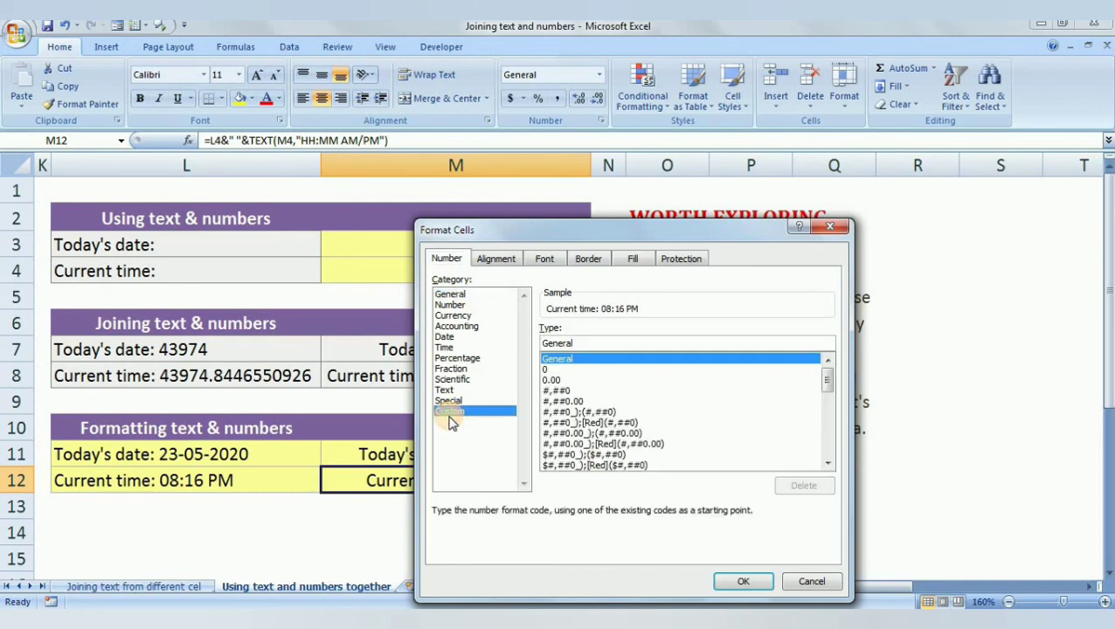
pyautogui.click(827, 464)
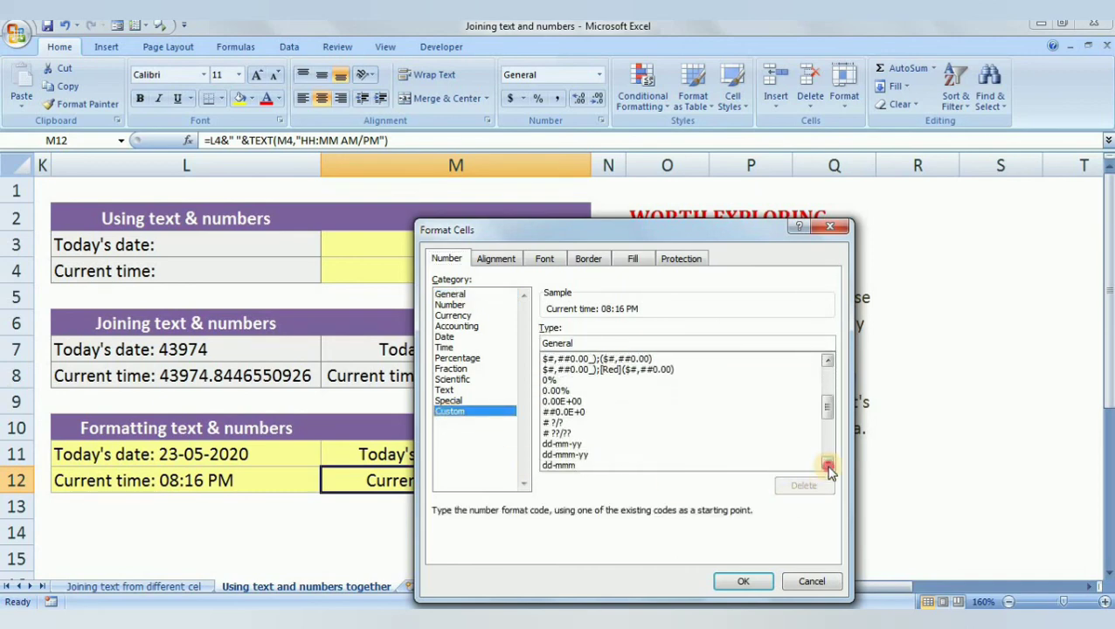
pyautogui.moveTo(826, 464); pyautogui.dragTo(779, 460)
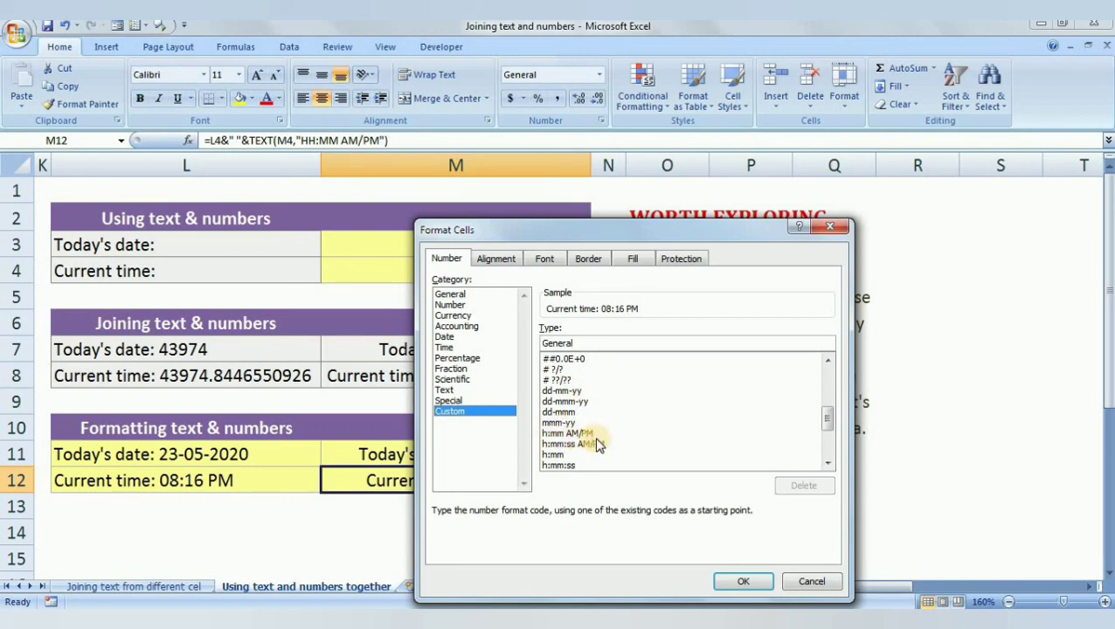
pyautogui.click(828, 463)
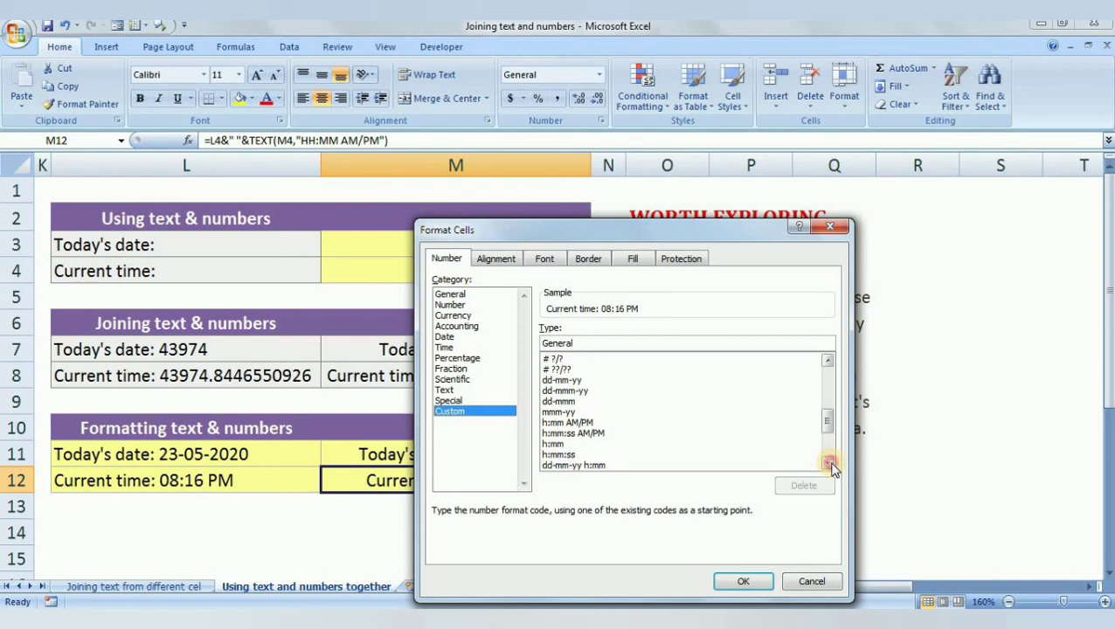
pyautogui.click(827, 464)
pyautogui.click(828, 464)
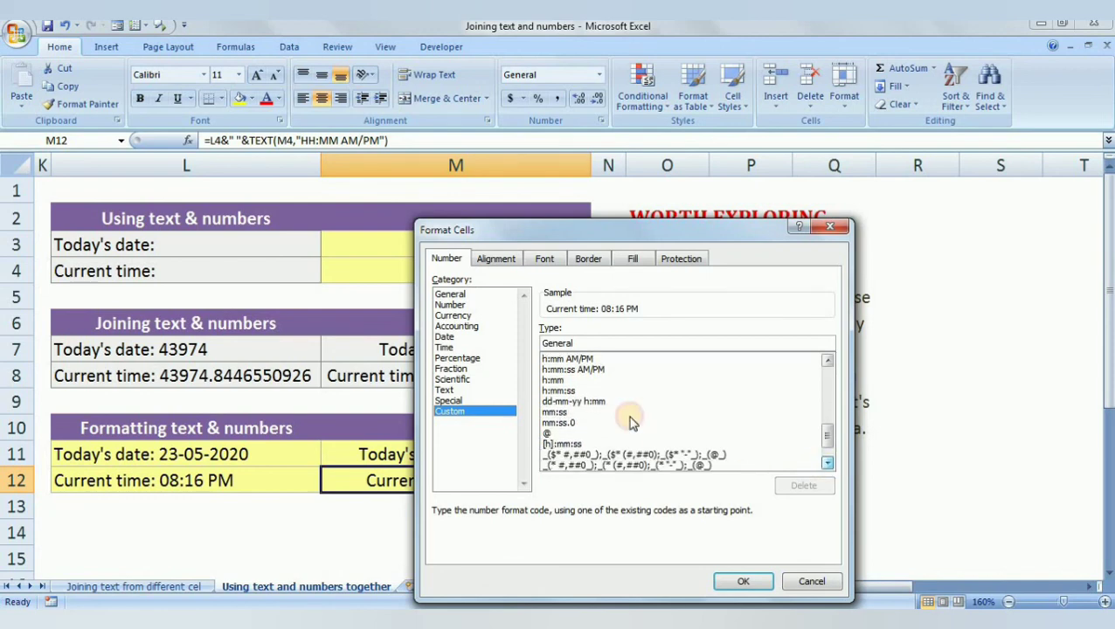
pyautogui.click(817, 586)
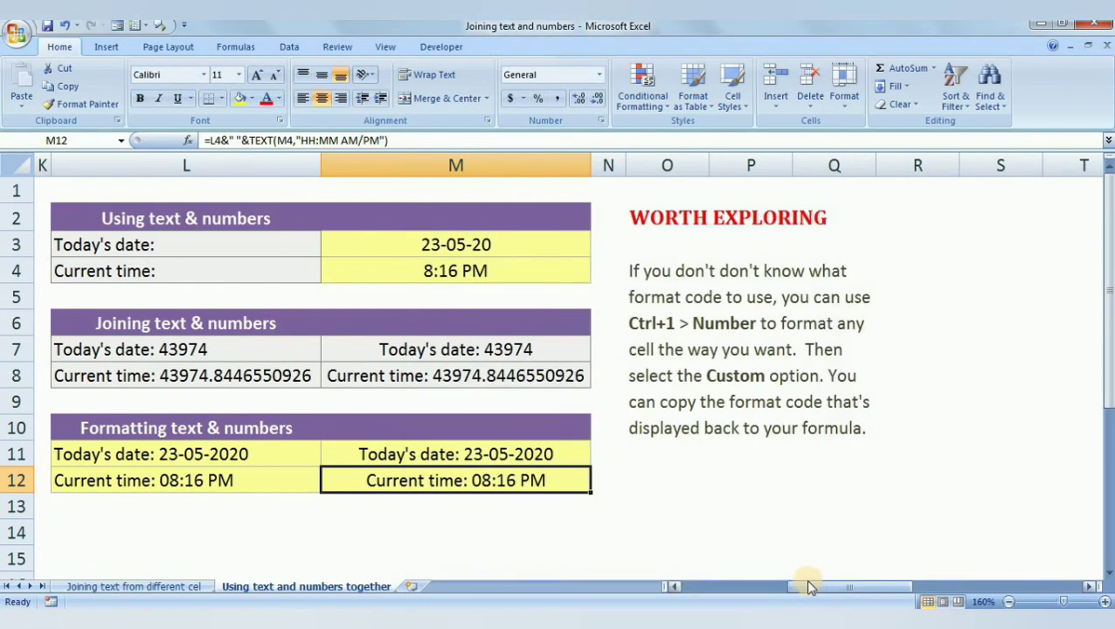